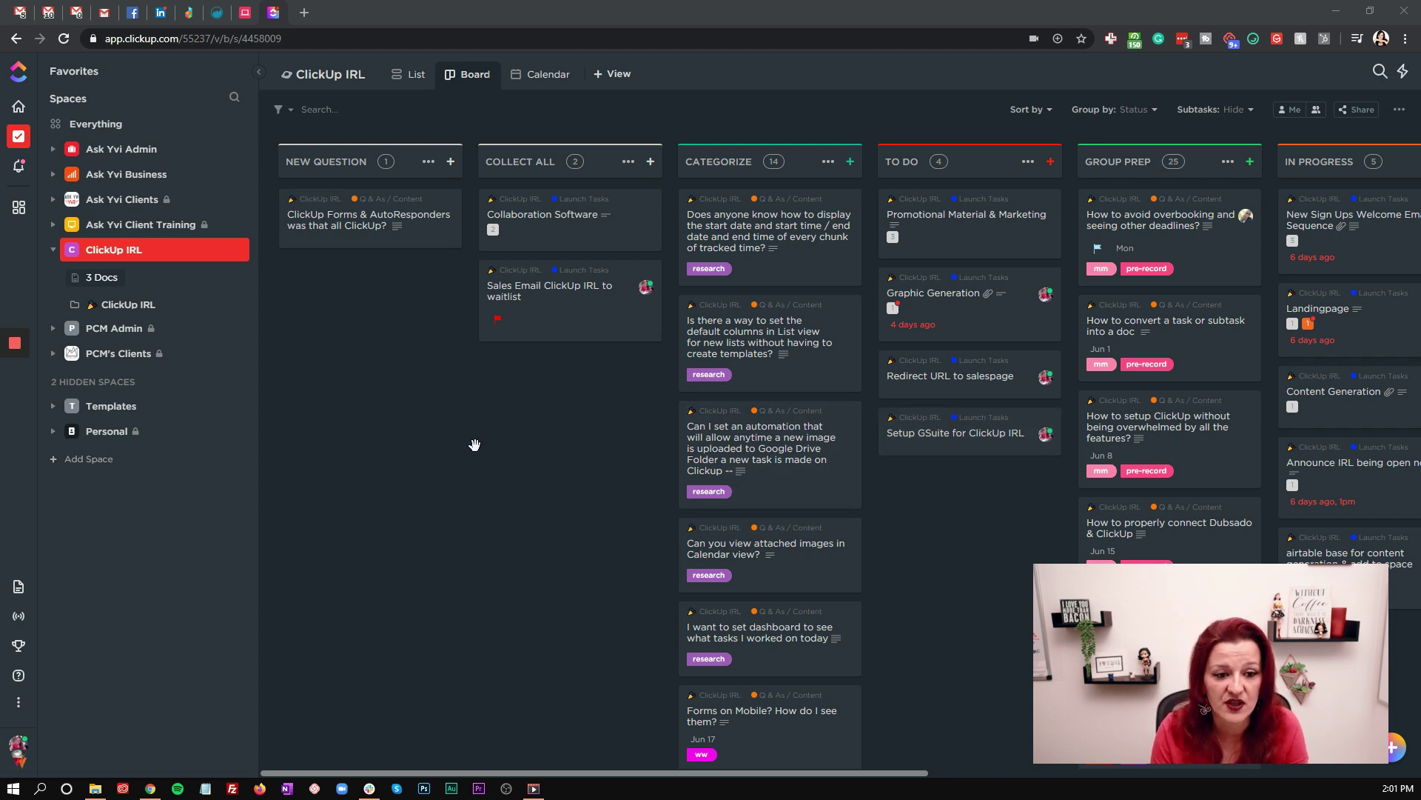
Dismiss the add-view panel and create a new blank doc from Docs.
left_click(617, 74)
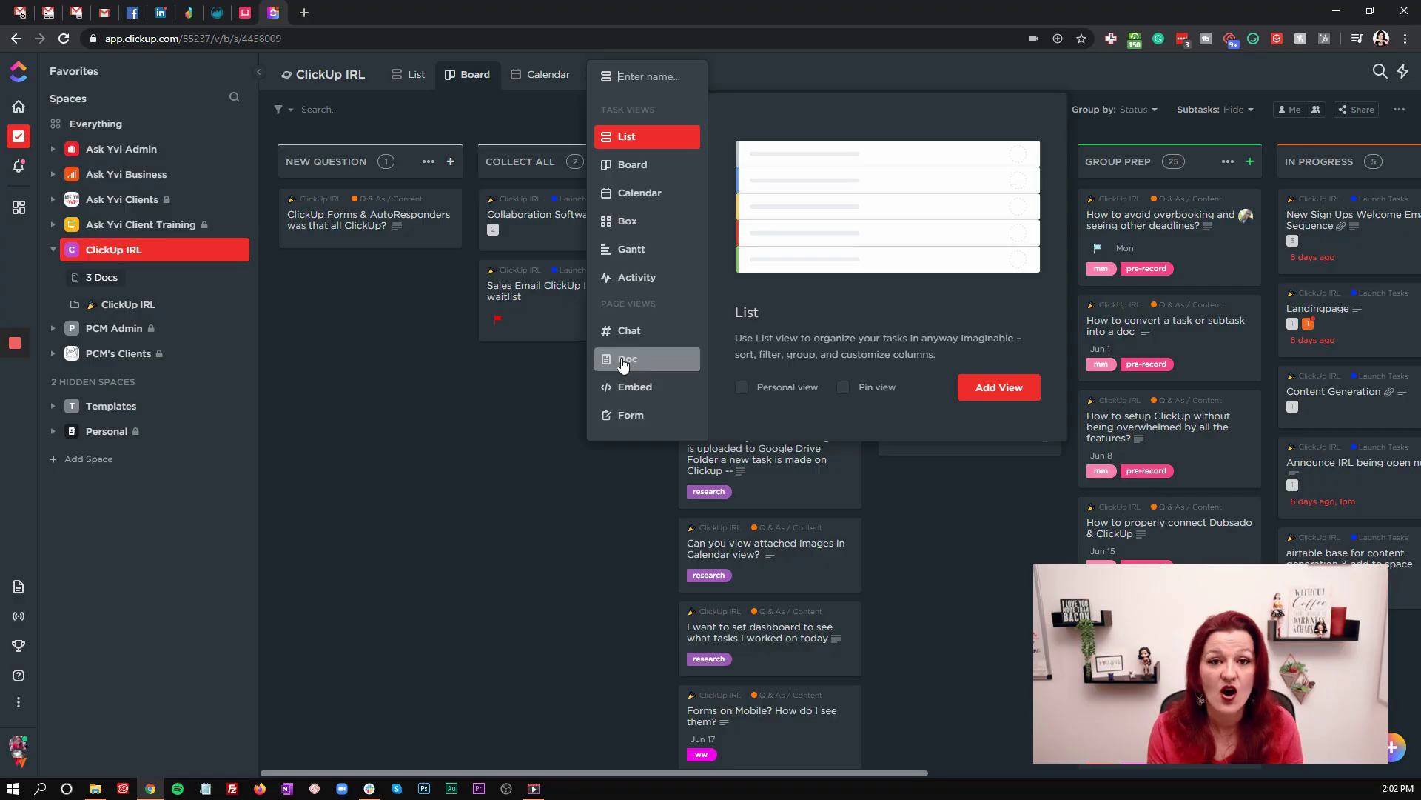
left_click(513, 496)
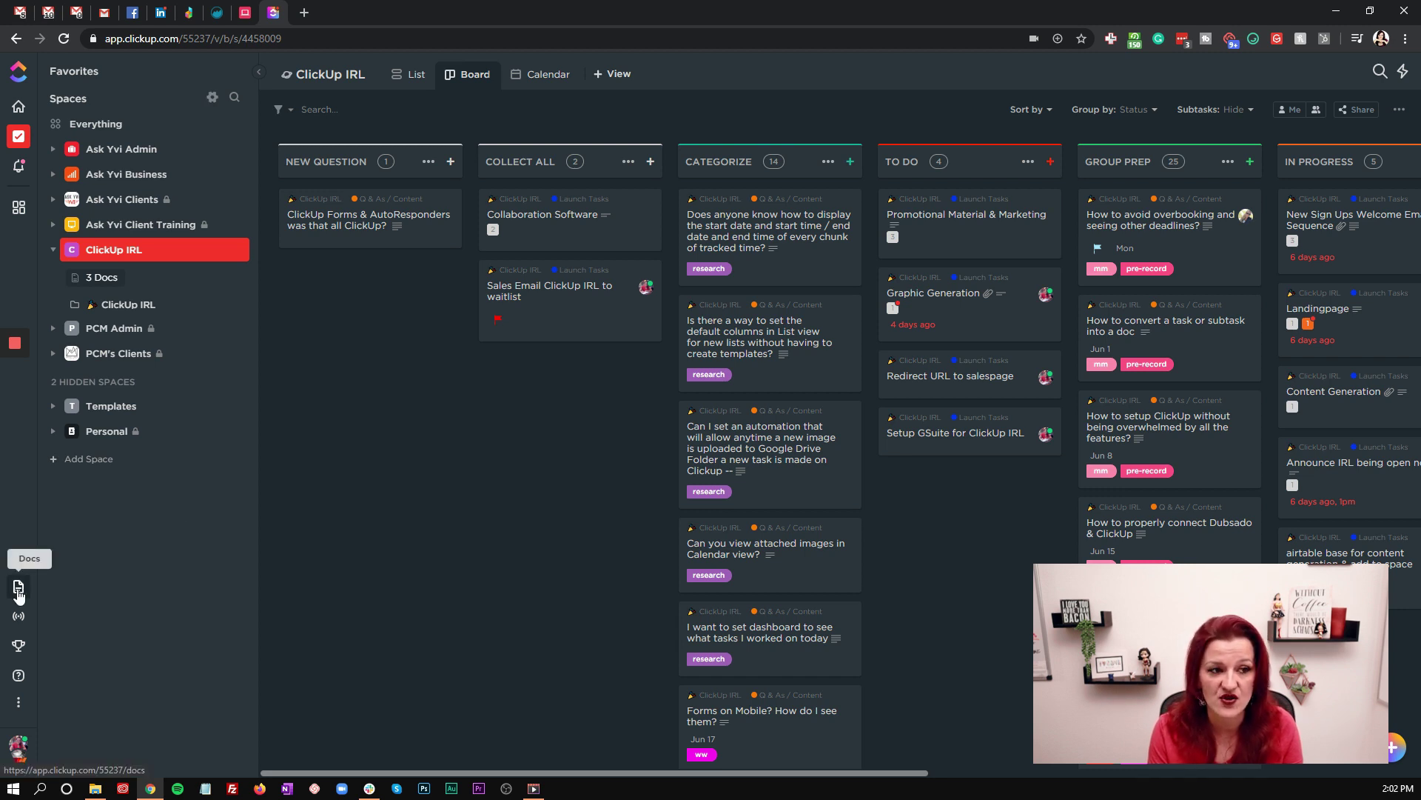
left_click(18, 589)
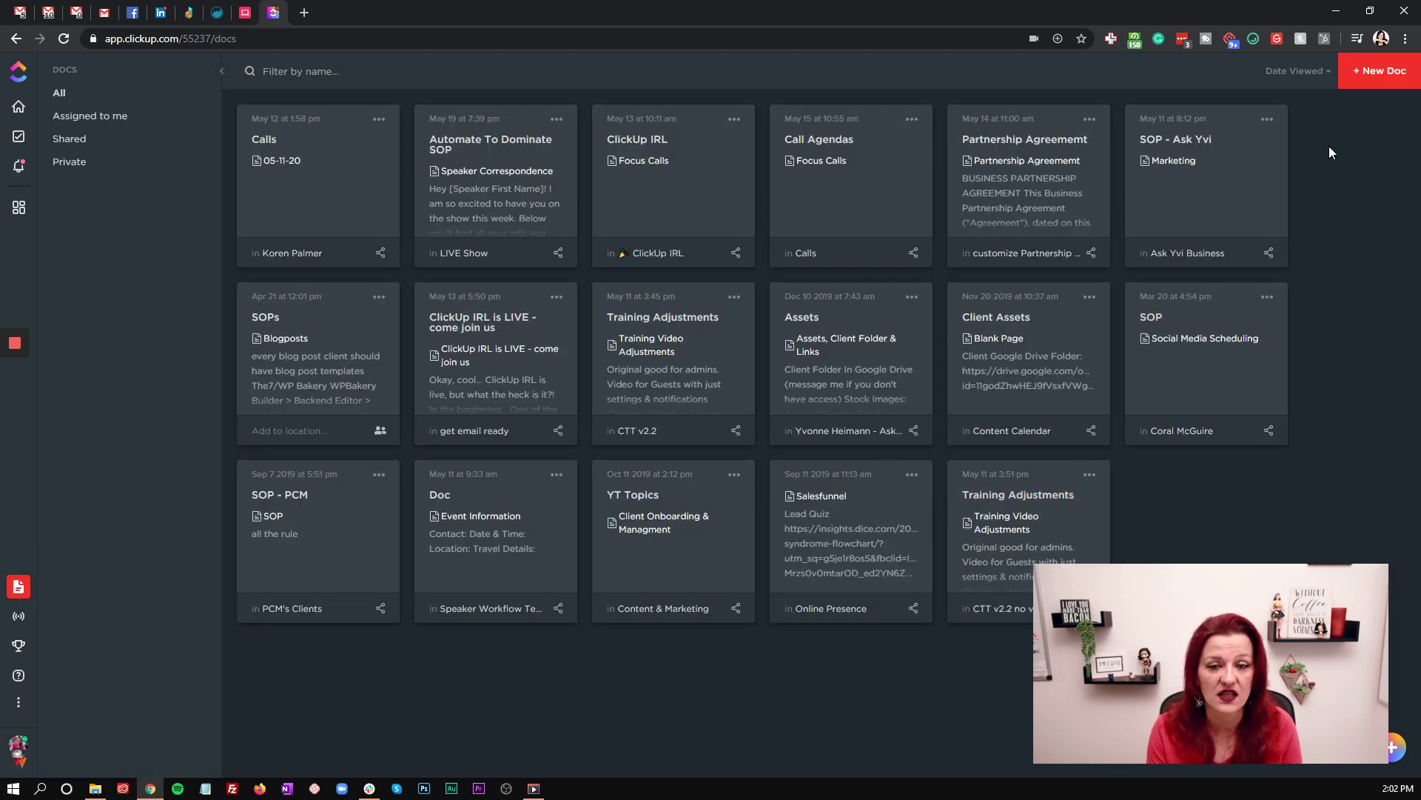
left_click(1375, 72)
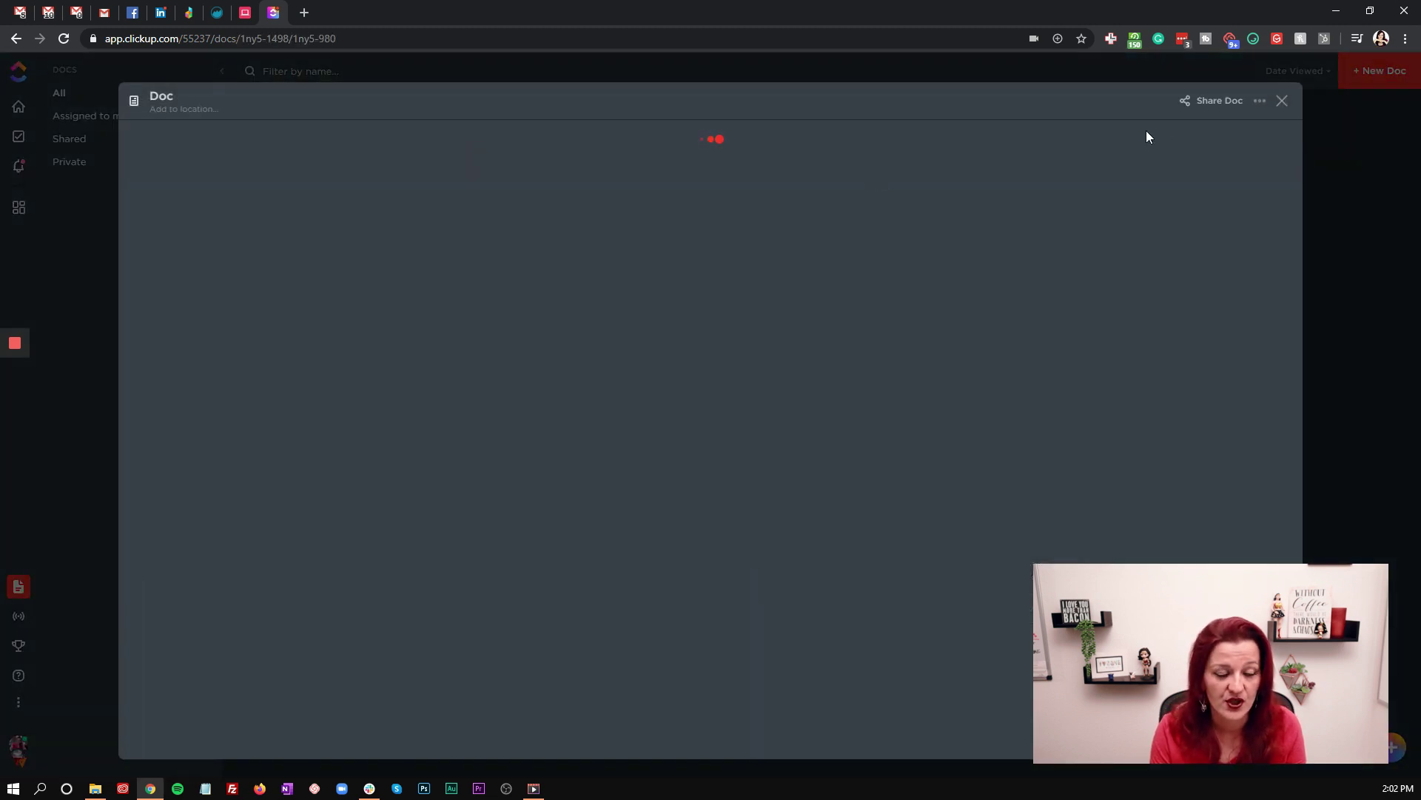
Add a page named 'SOP 1' and nest it under the Untitled page.
left_click(127, 148)
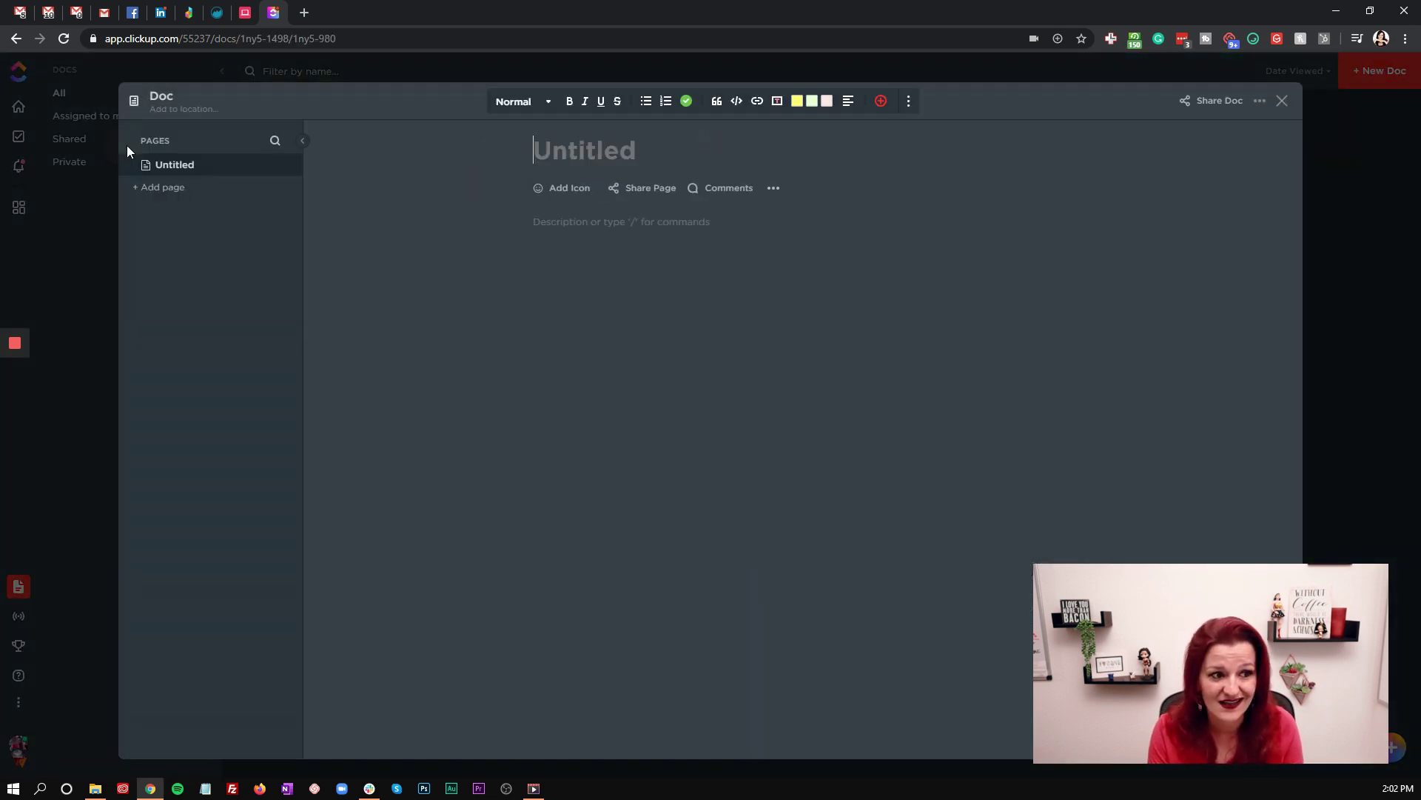
left_click(168, 189)
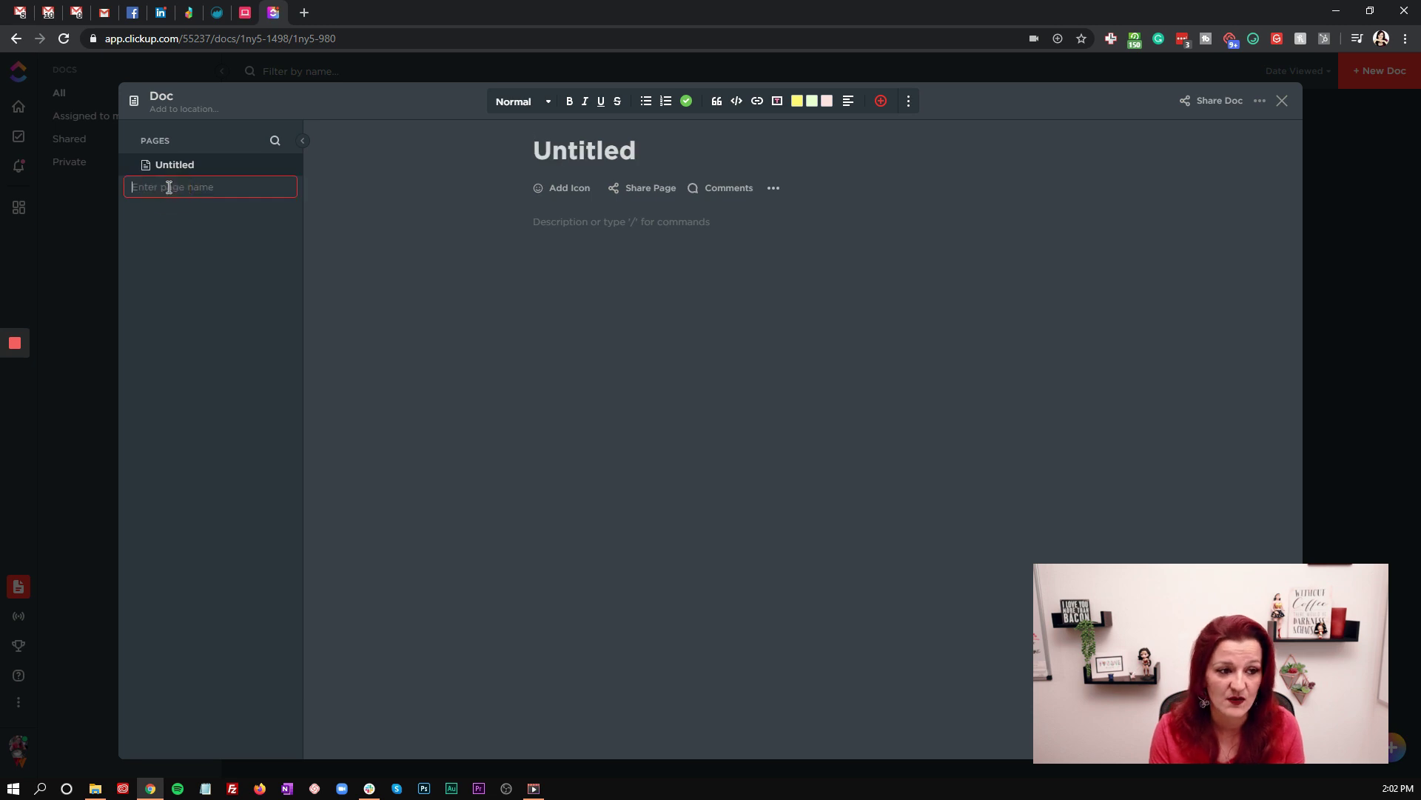
type("S")
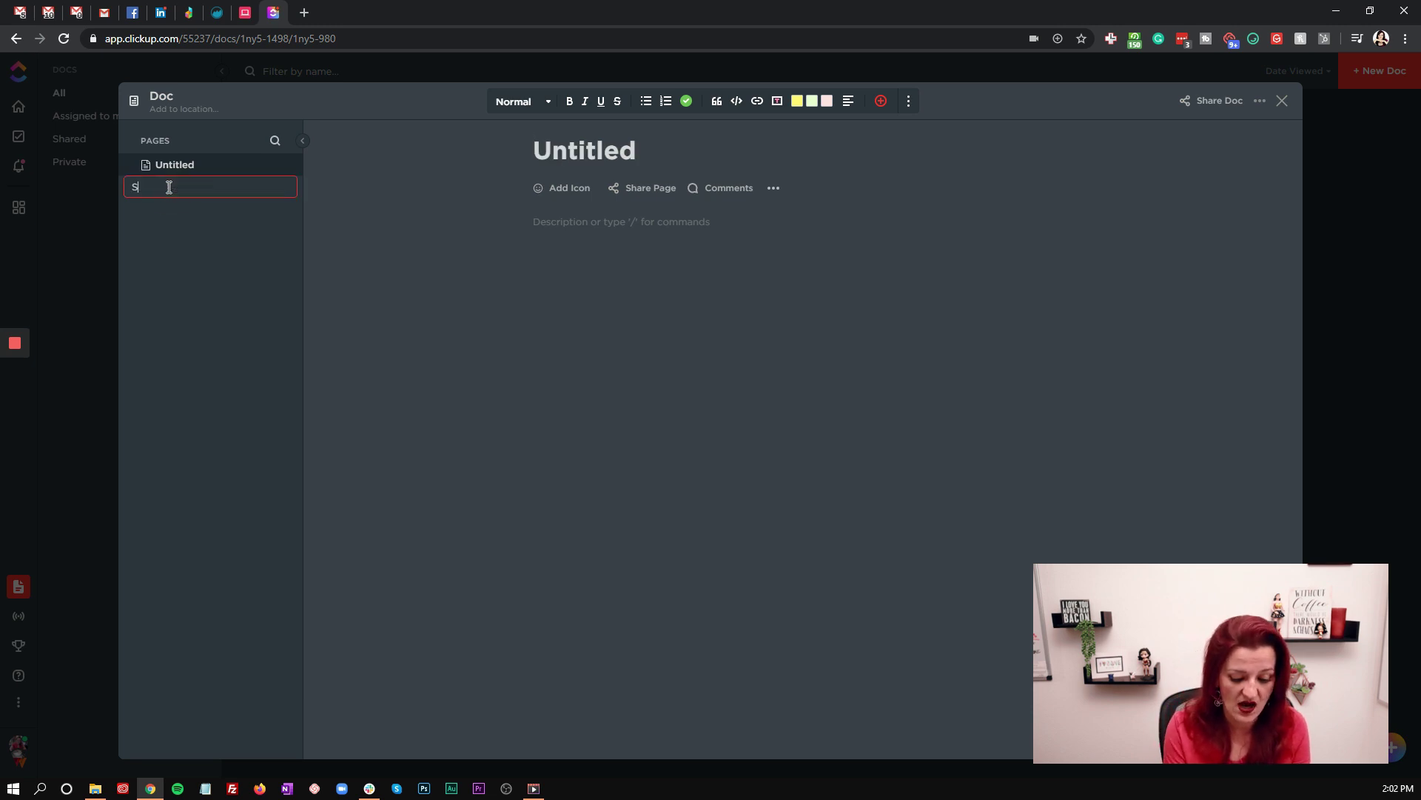
type("OP 1")
key("Return")
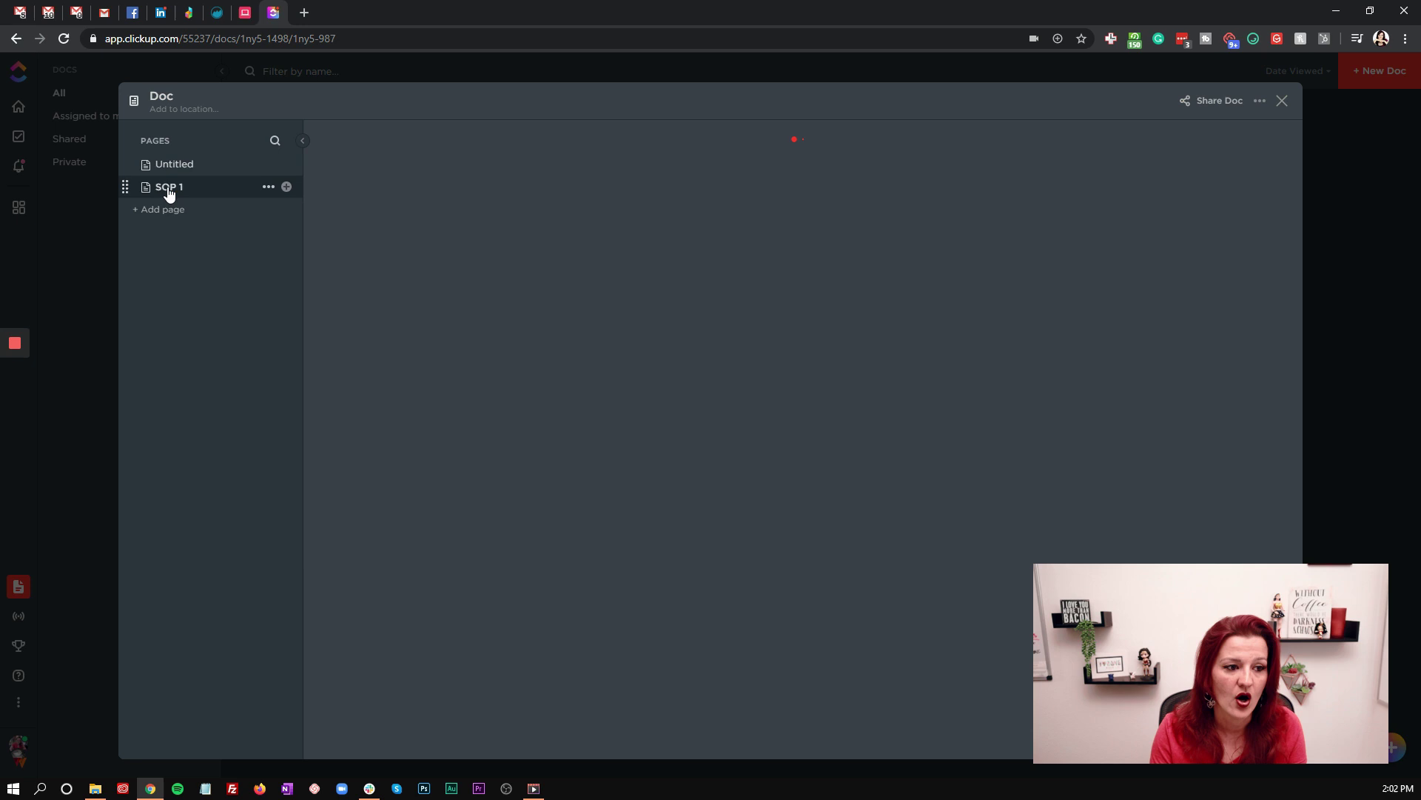
left_click_drag(126, 185, 175, 179)
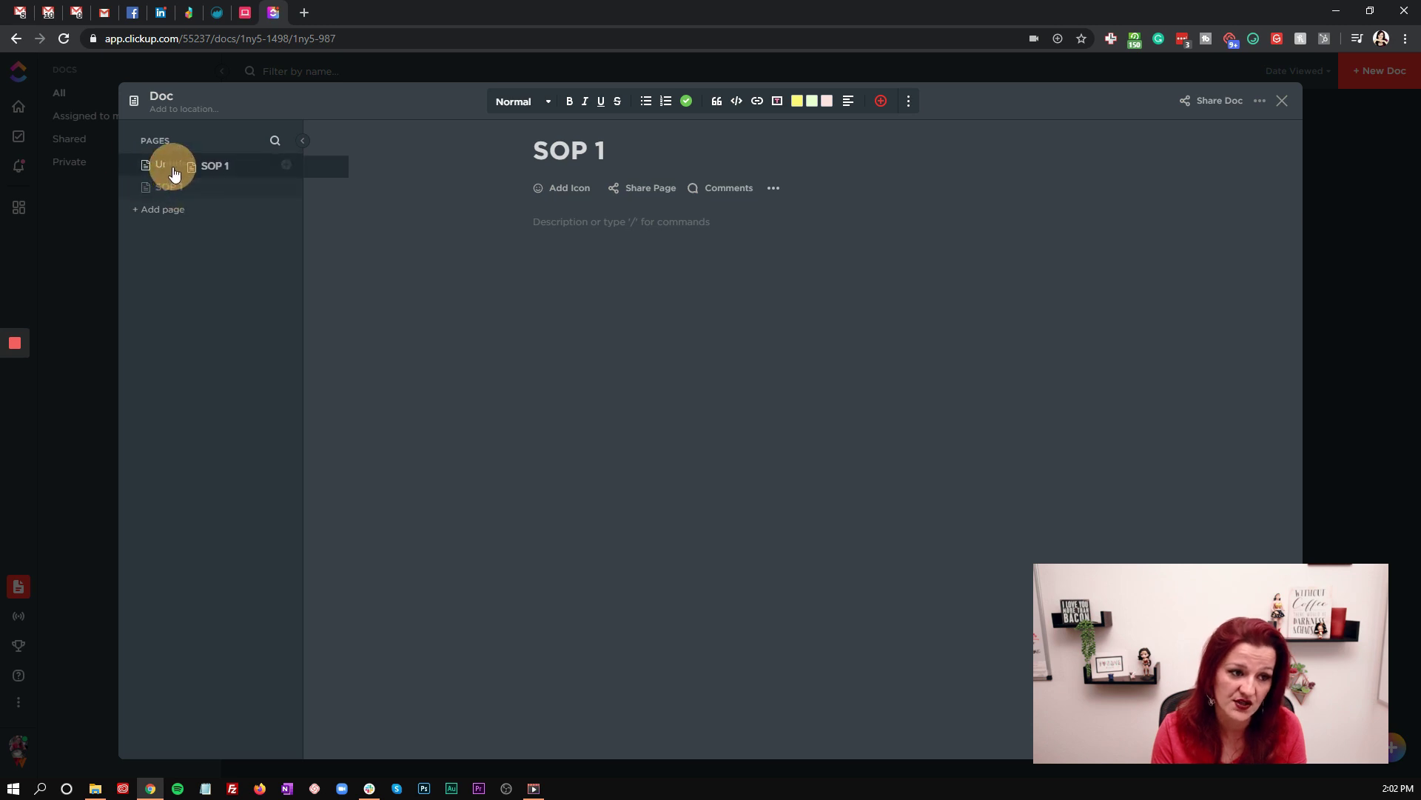
left_click_drag(175, 174, 171, 173)
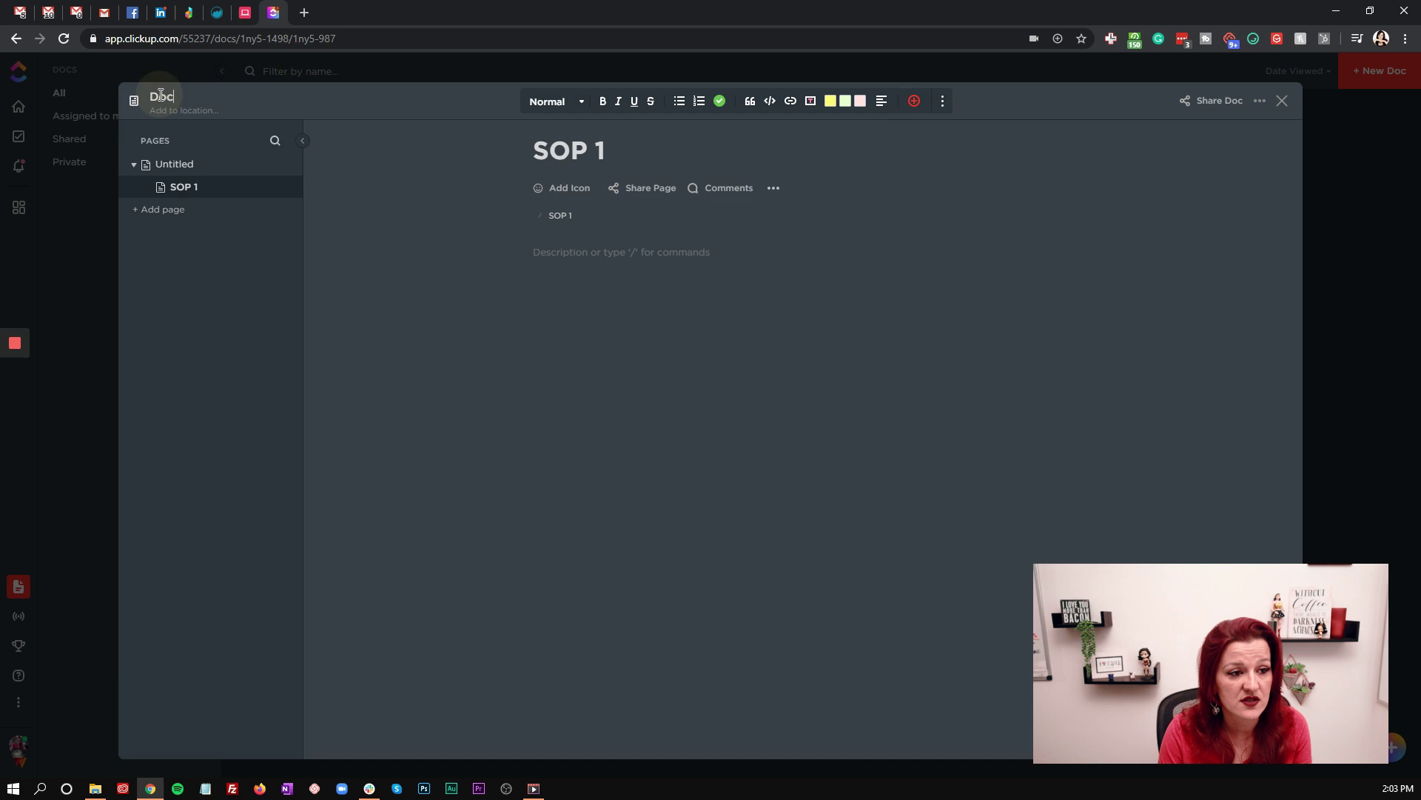
Title the doc 'BUSINESS SOP', then change the title to 'ASK YVI SOP'.
double_click(157, 96)
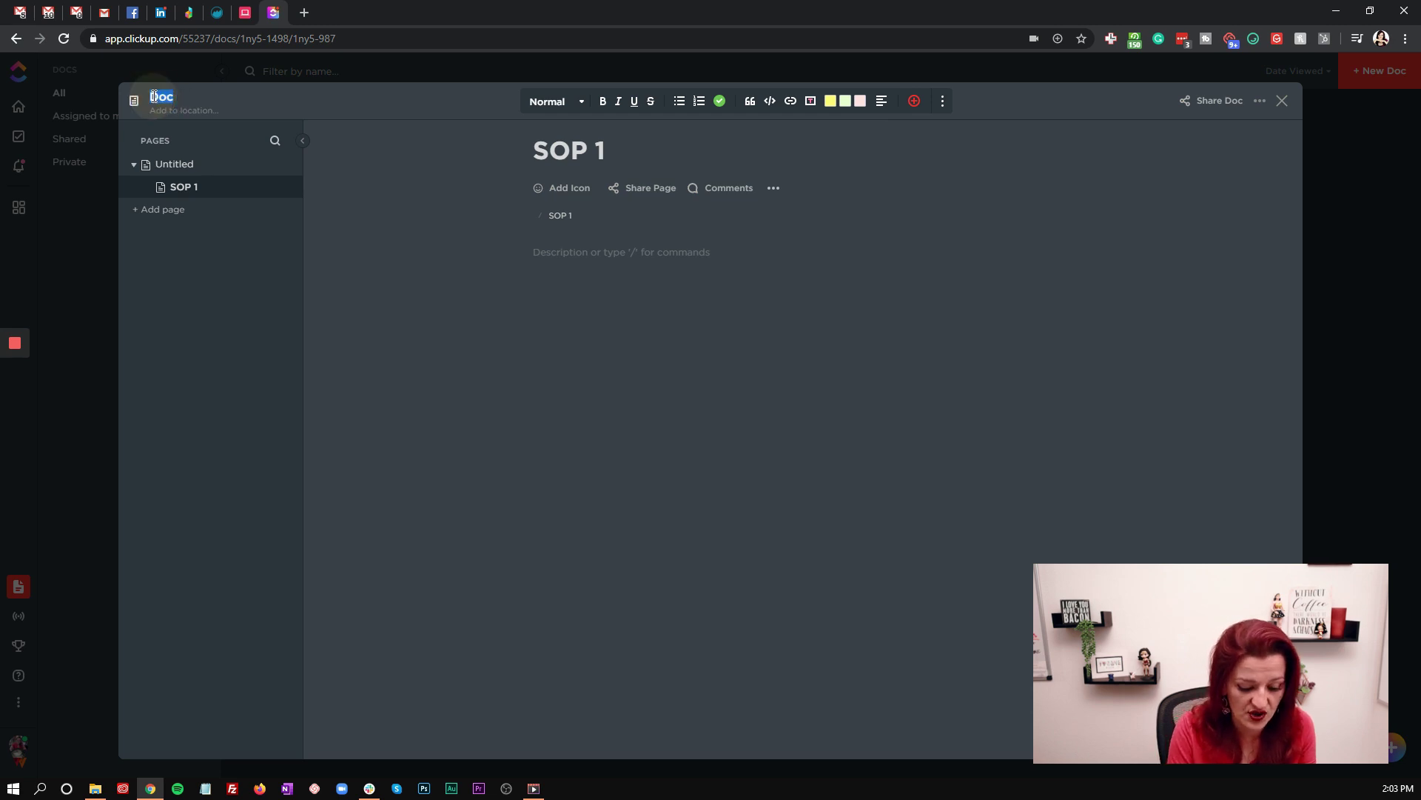
type("Gui")
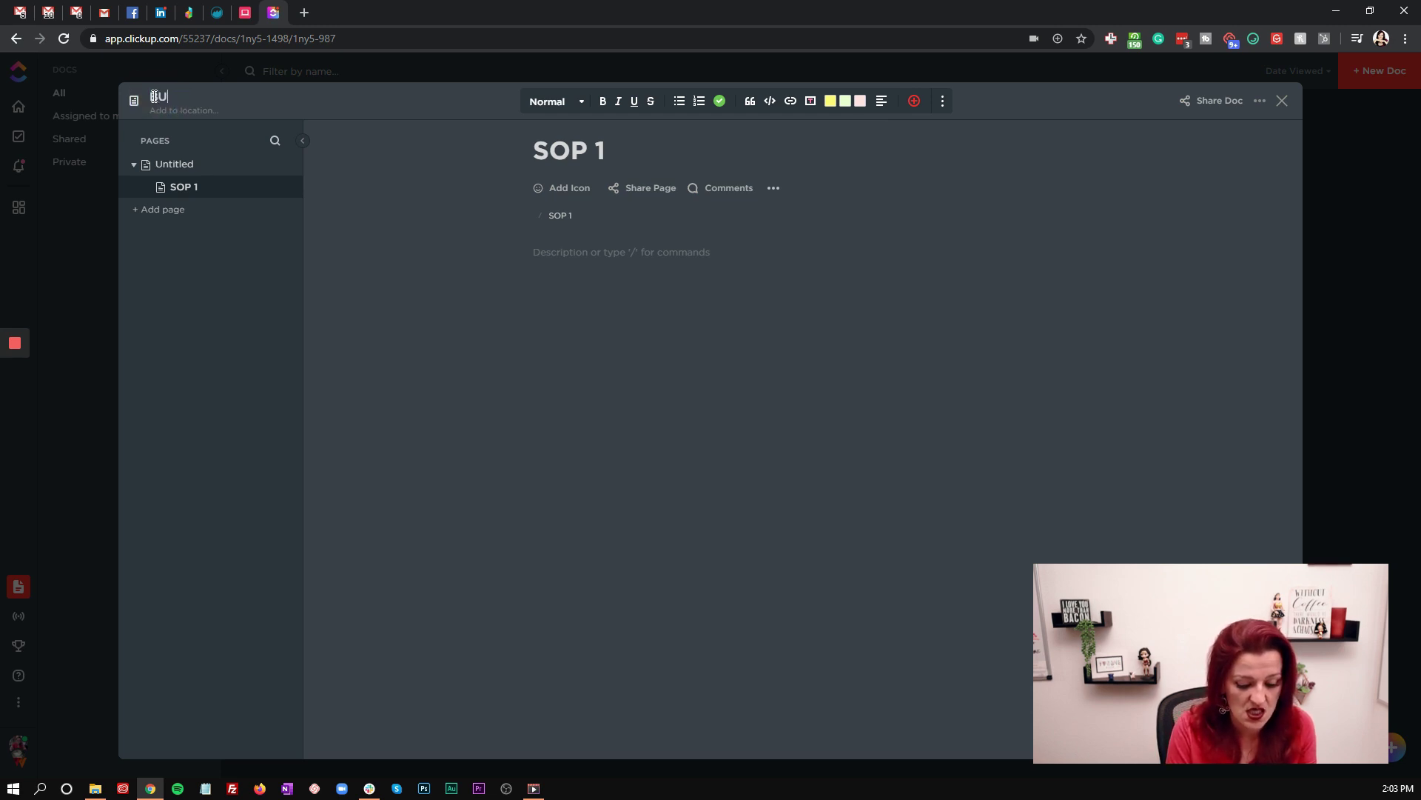
type("SINESS SOP")
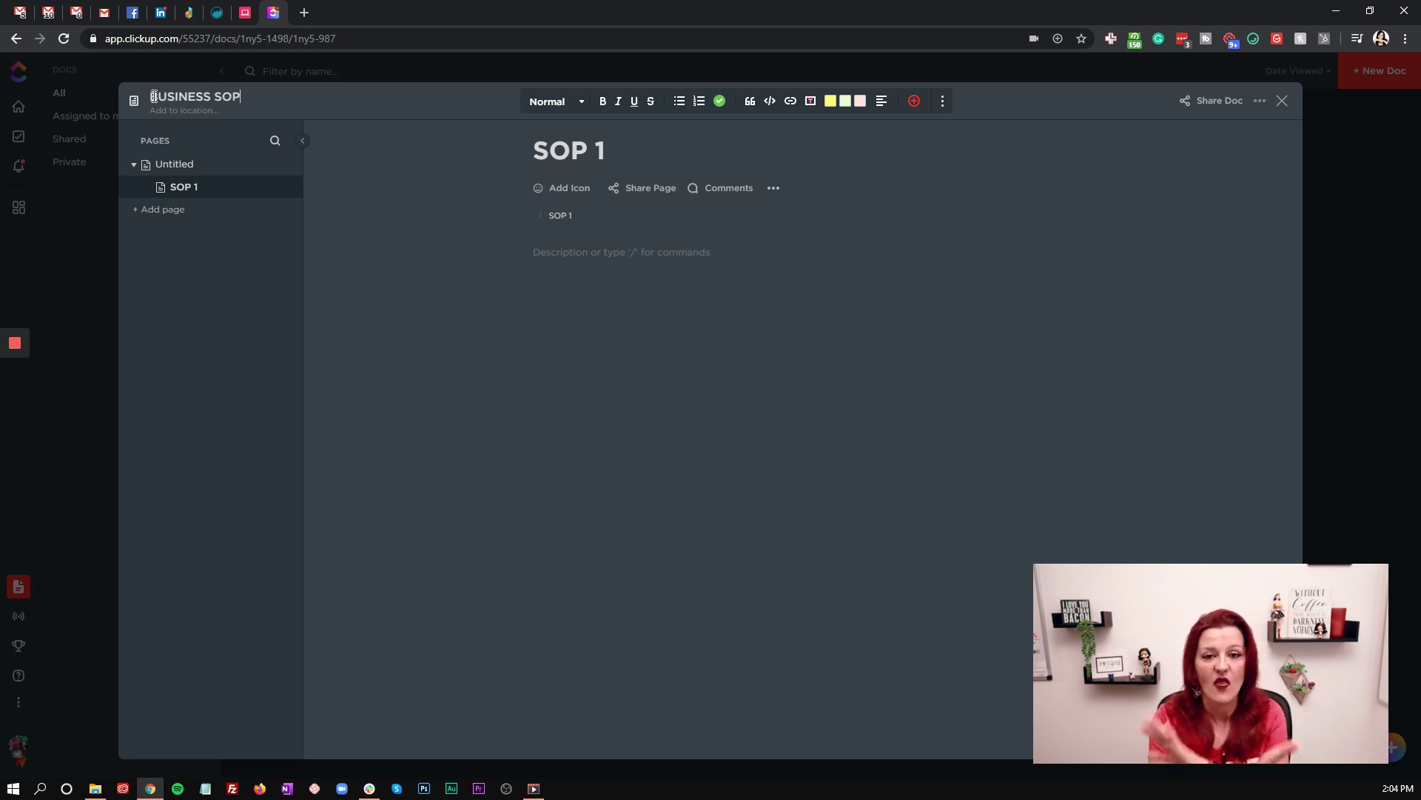
key("Return")
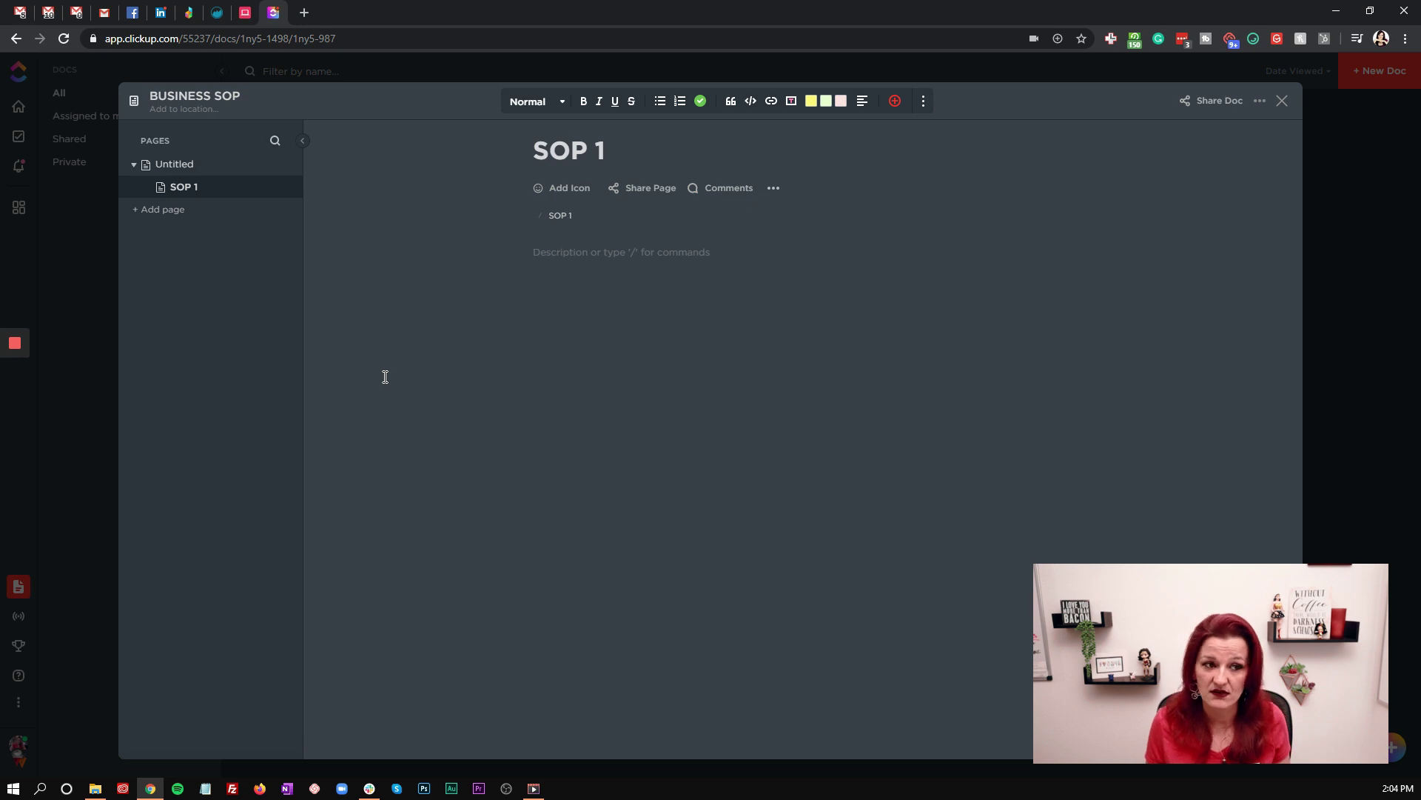
left_click(210, 95)
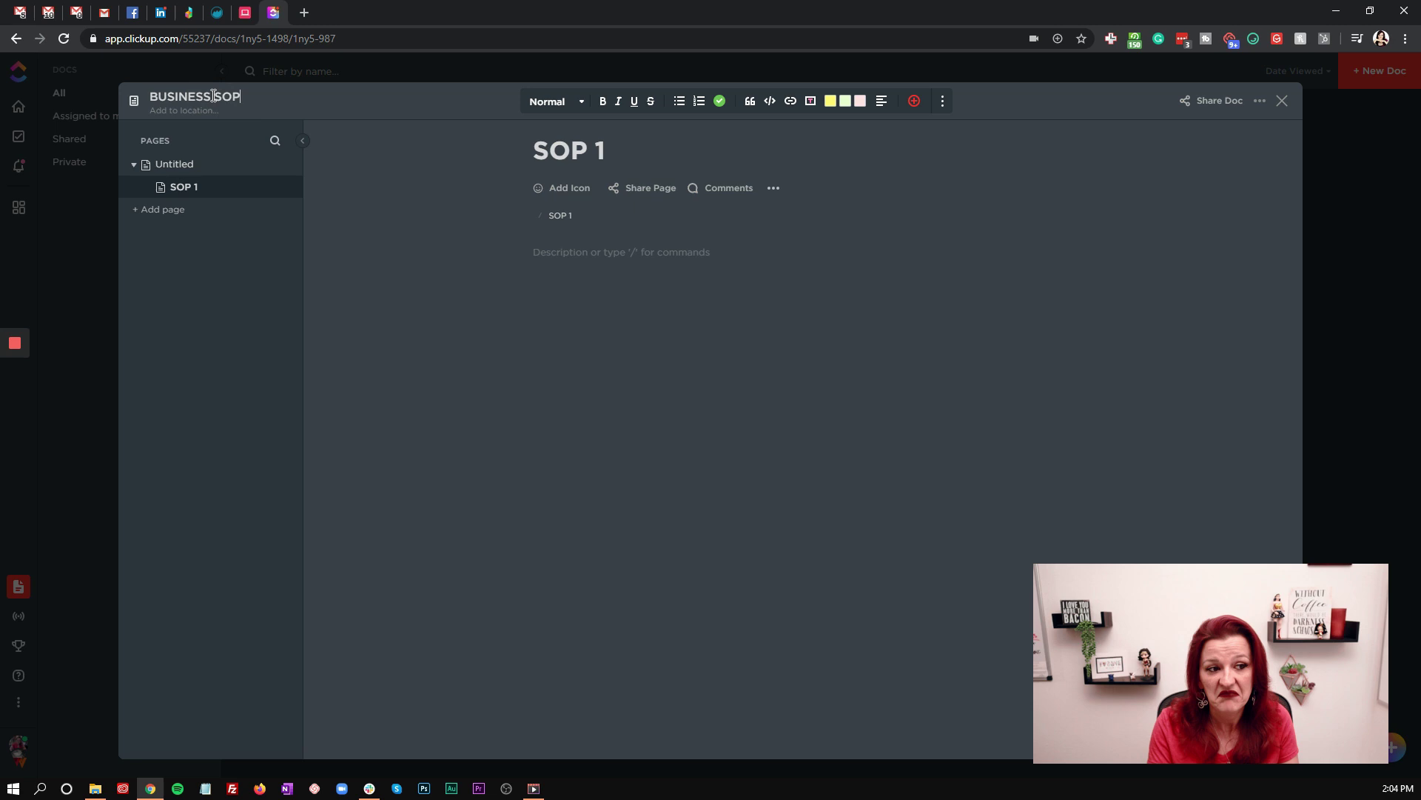
left_click(212, 95)
key("BackSpace")
key("BackSpace")
key("BackSpace")
key("BackSpace")
key("BackSpace")
key("BackSpace")
key("BackSpace")
key("BackSpace")
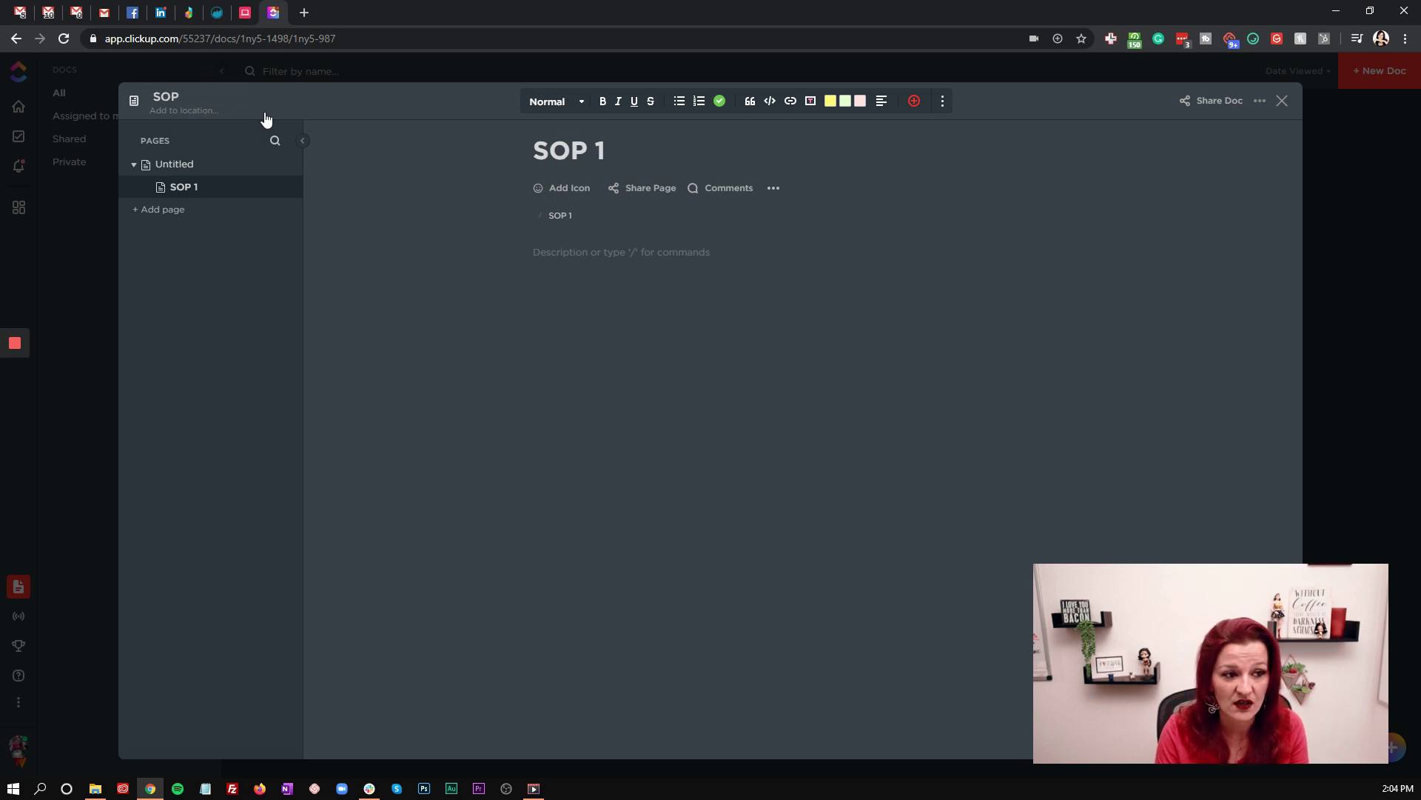
type("ASK YVI")
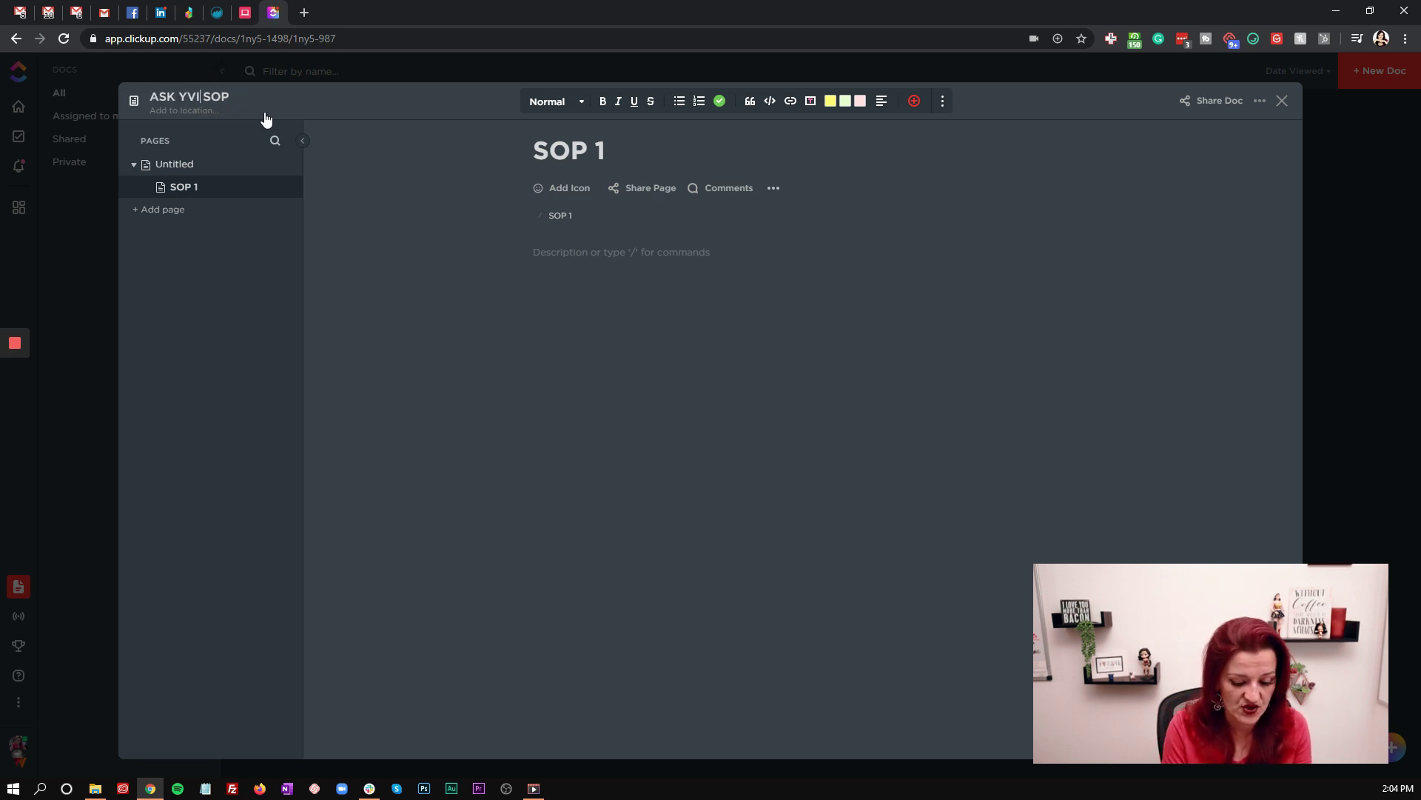
key("Return")
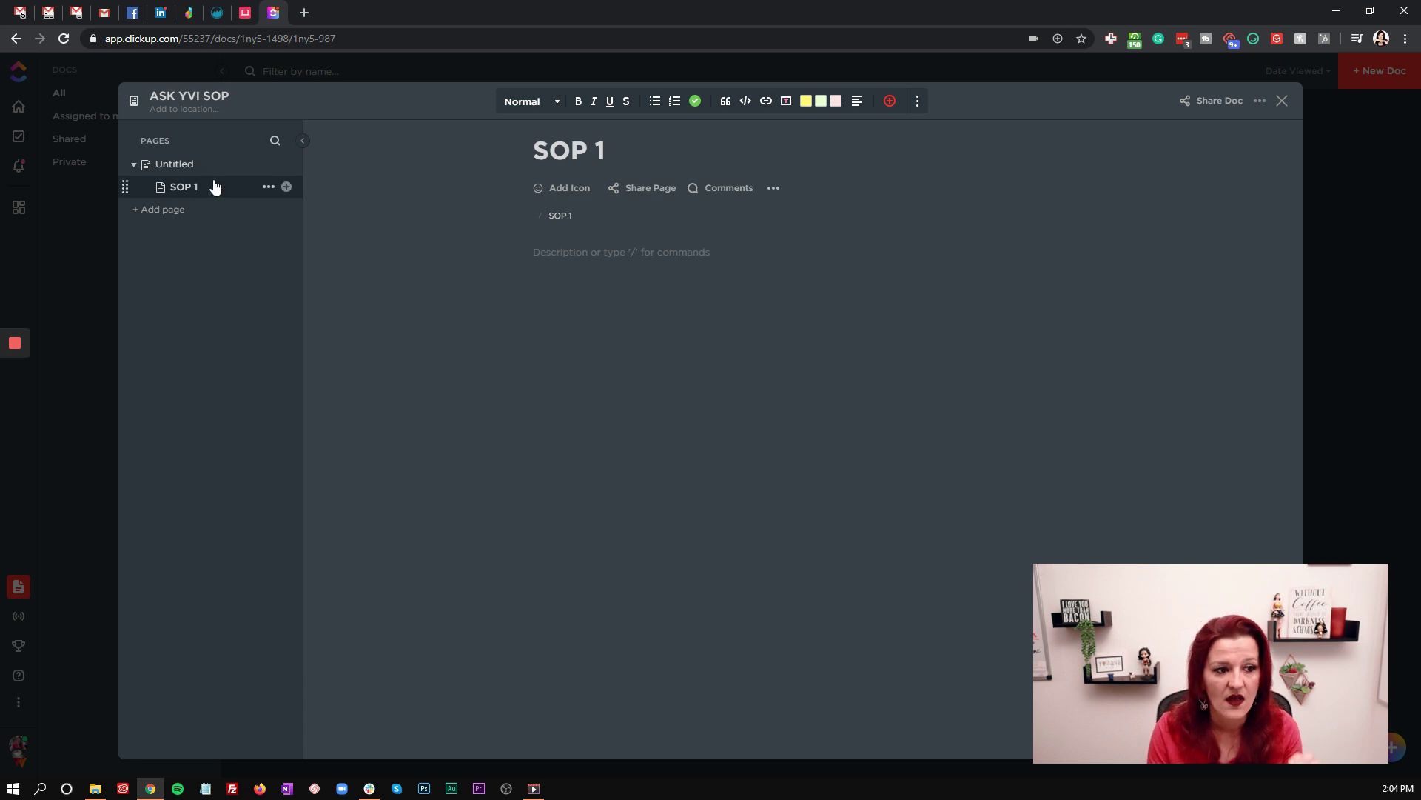
Rename the Untitled page to 'Marketing' and the SOP 1 page to 'YouTube'.
left_click(271, 164)
left_click(297, 213)
type("MArker")
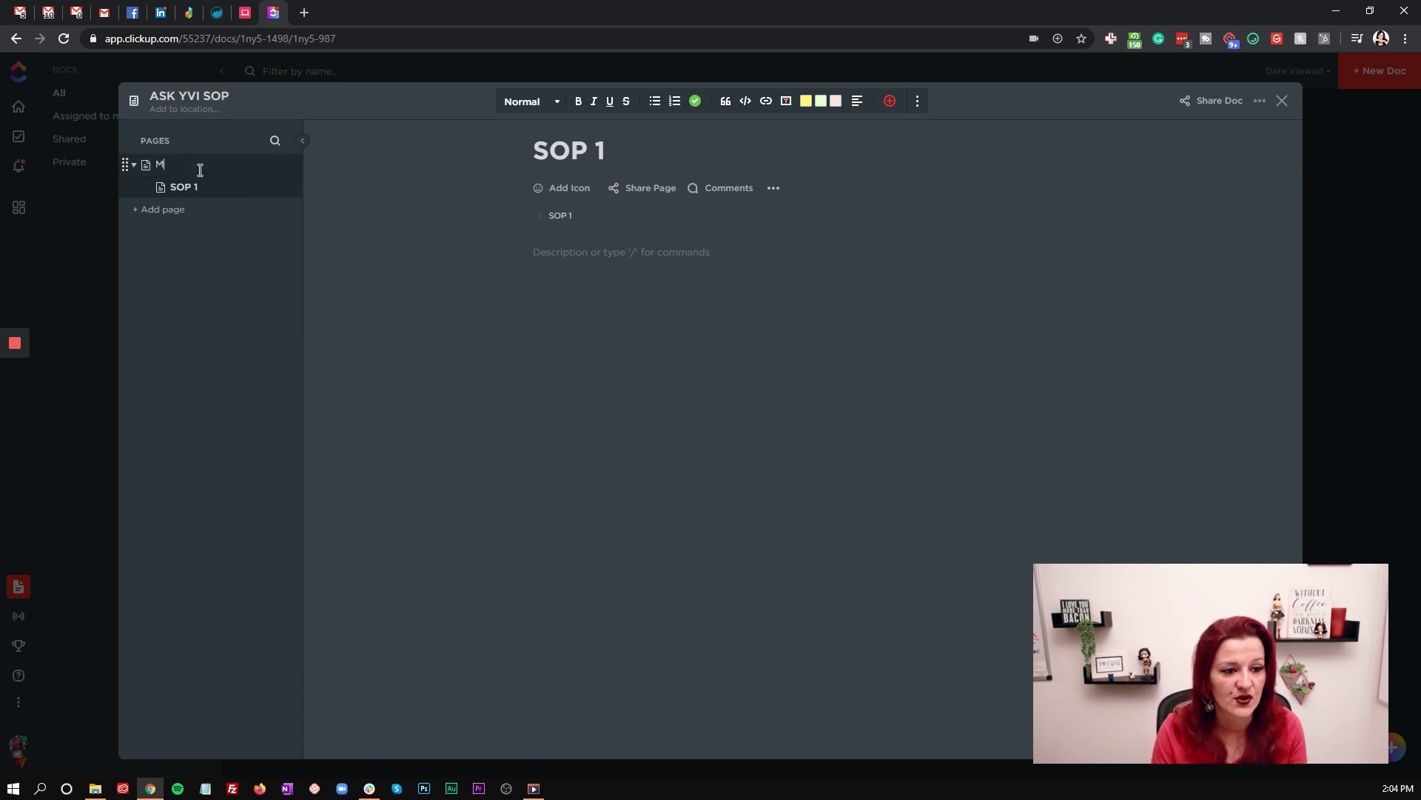
key("BackSpace")
key("BackSpace")
key("BackSpace")
key("BackSpace")
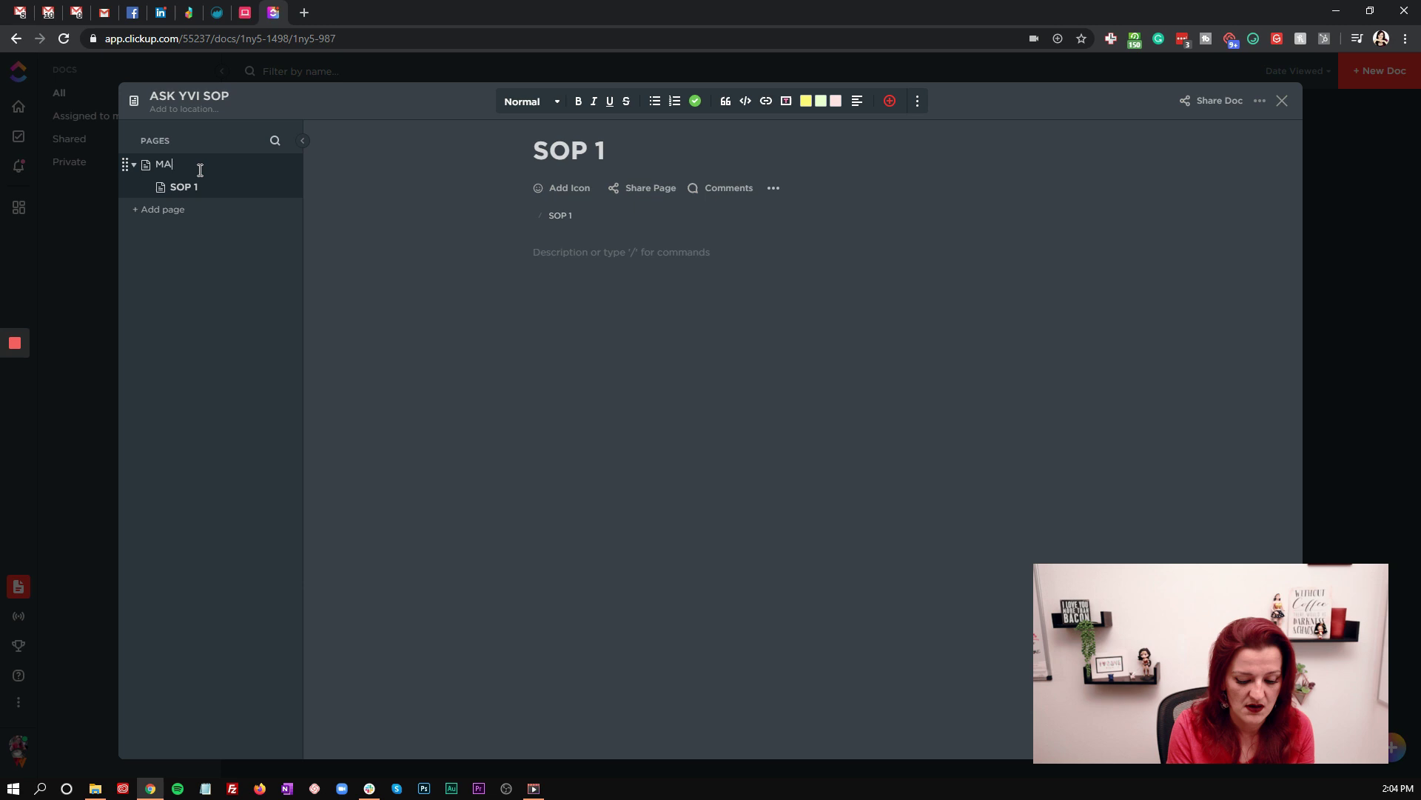
type("arketing")
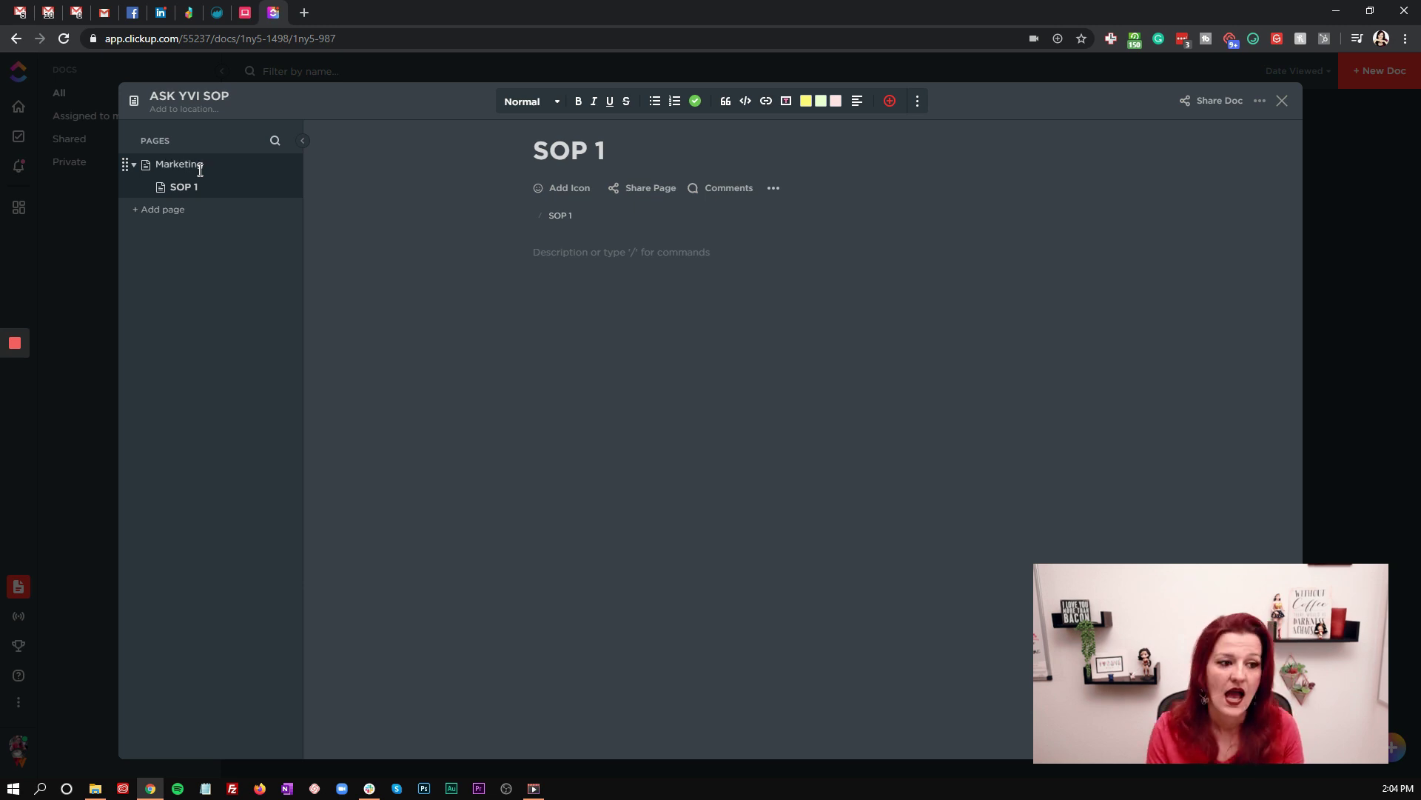
key("Return")
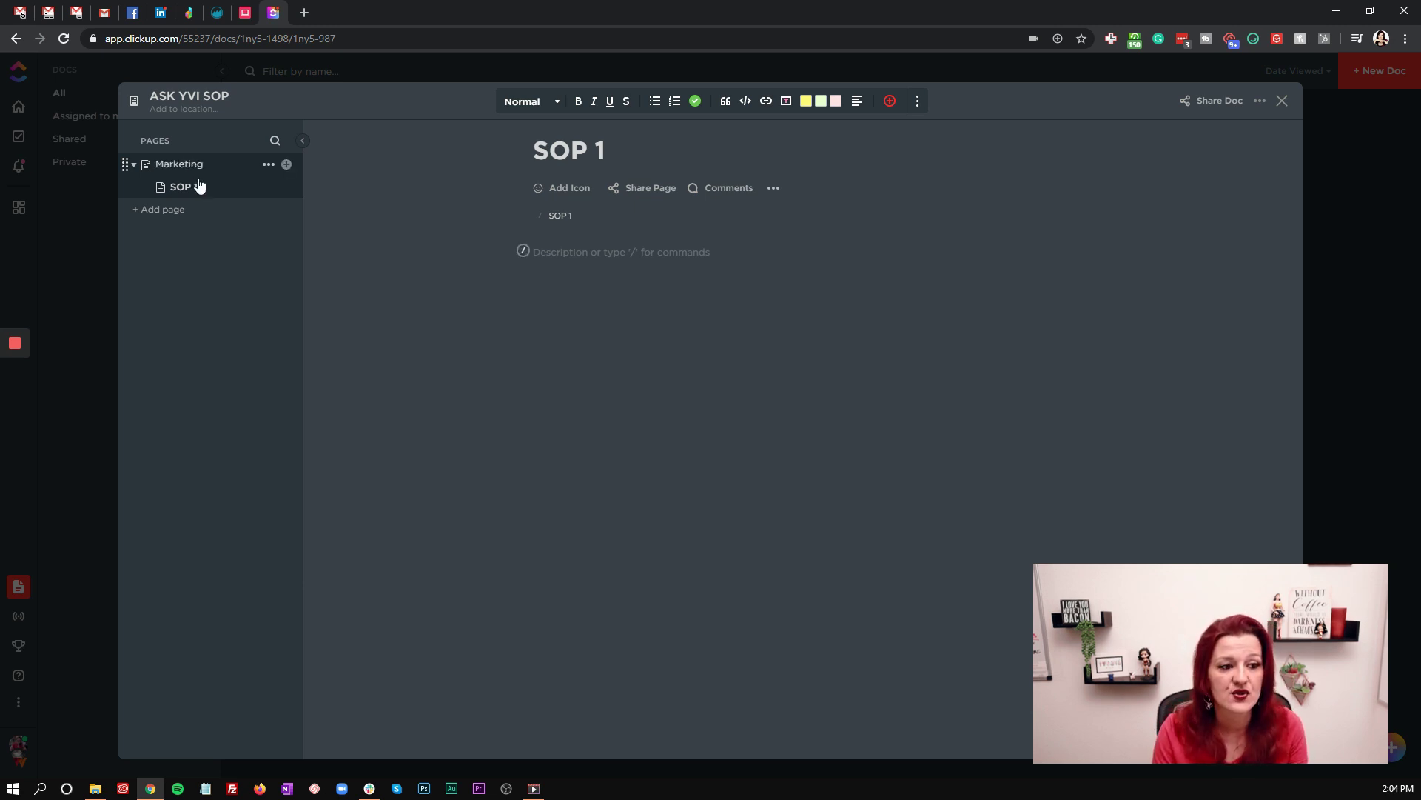
left_click(269, 187)
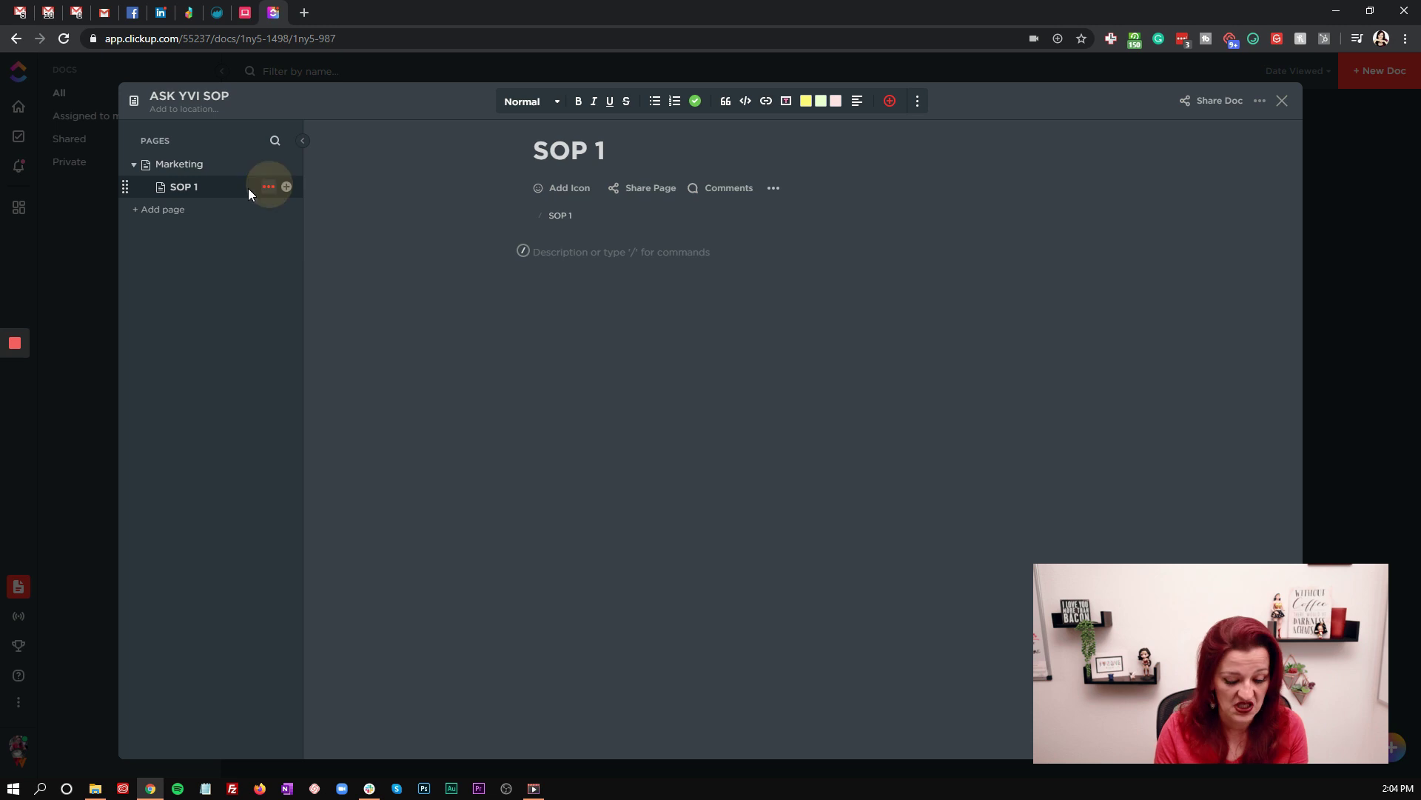
left_click(306, 236)
type("YouTube")
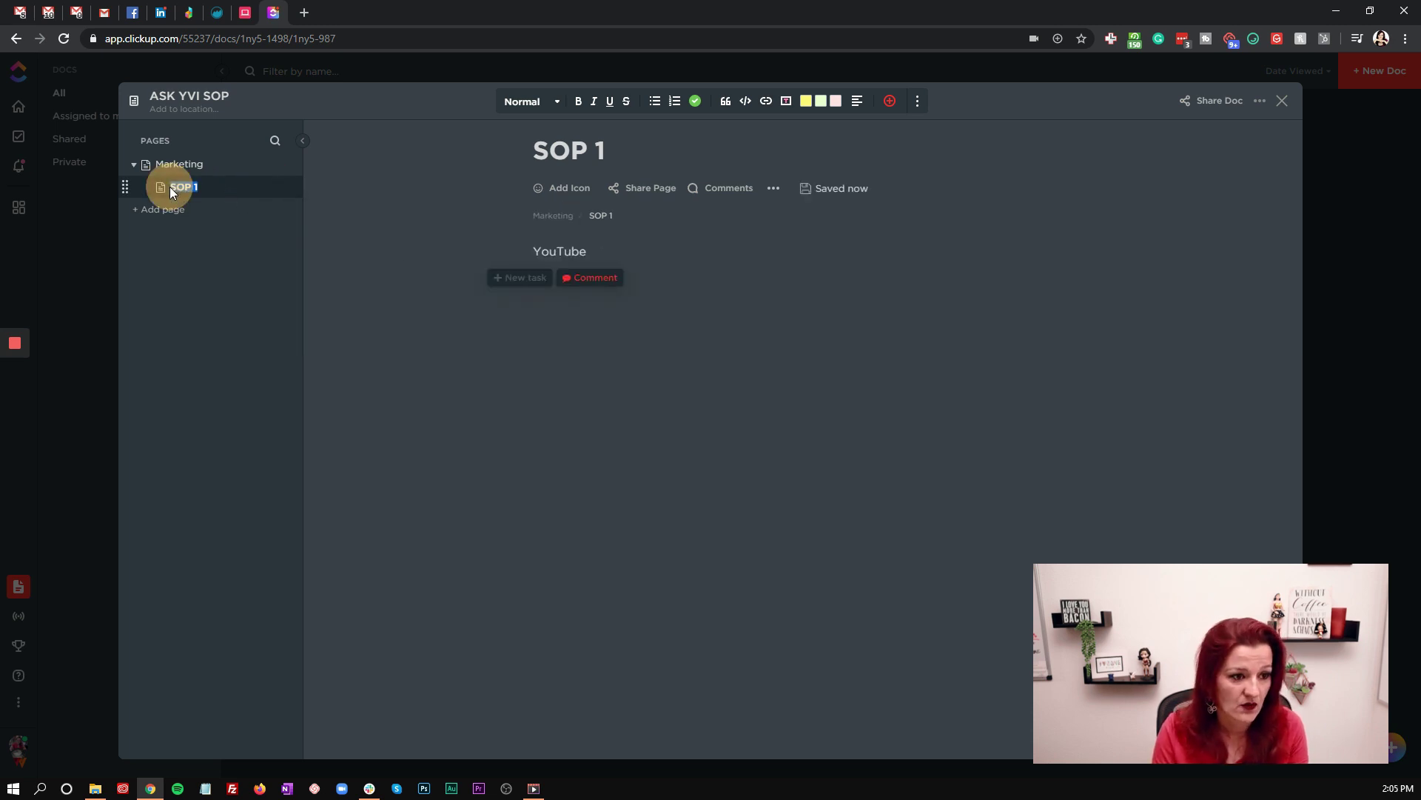
key("Return")
Add a 'FAcebook' page nested under Marketing, plus a 'Website' page.
left_click(170, 213)
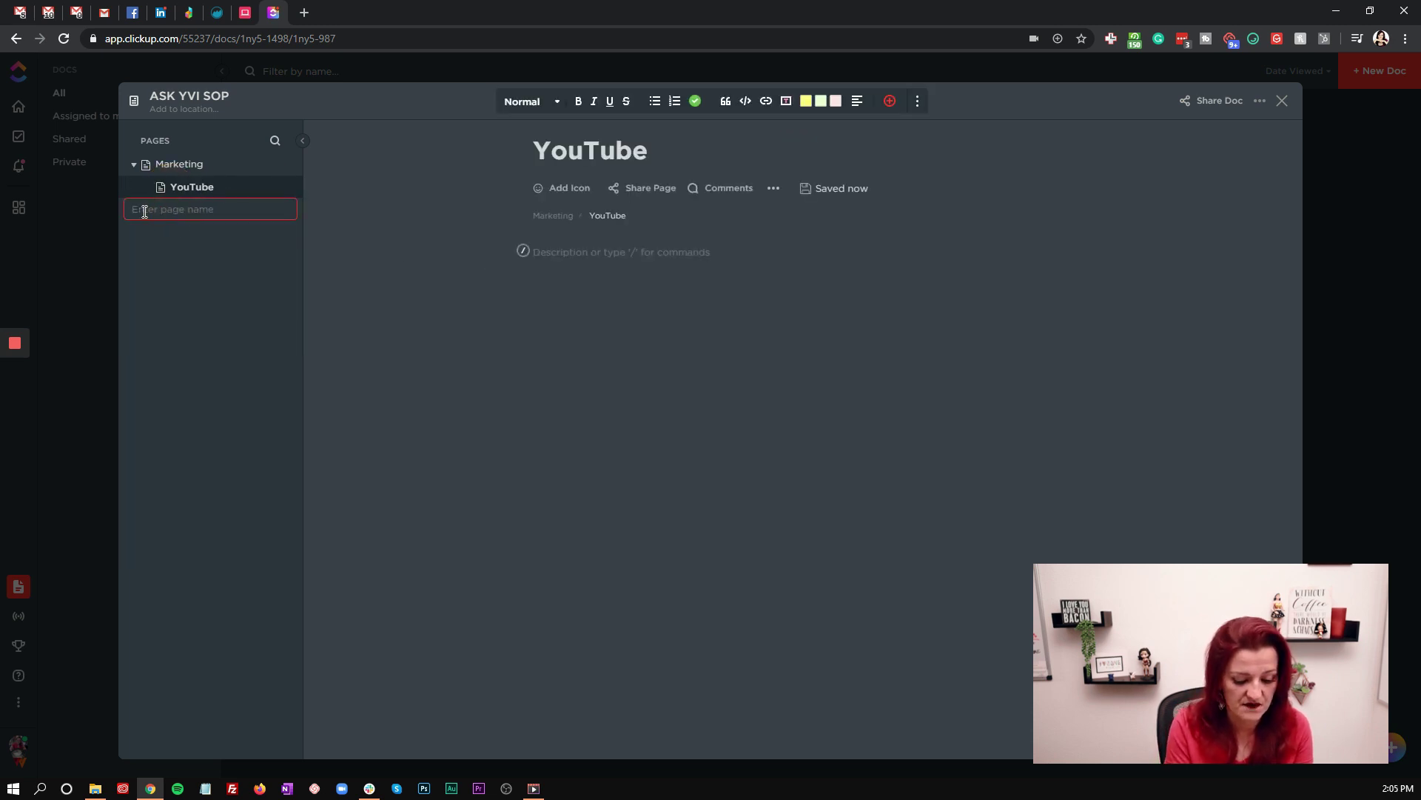
type("Facebook")
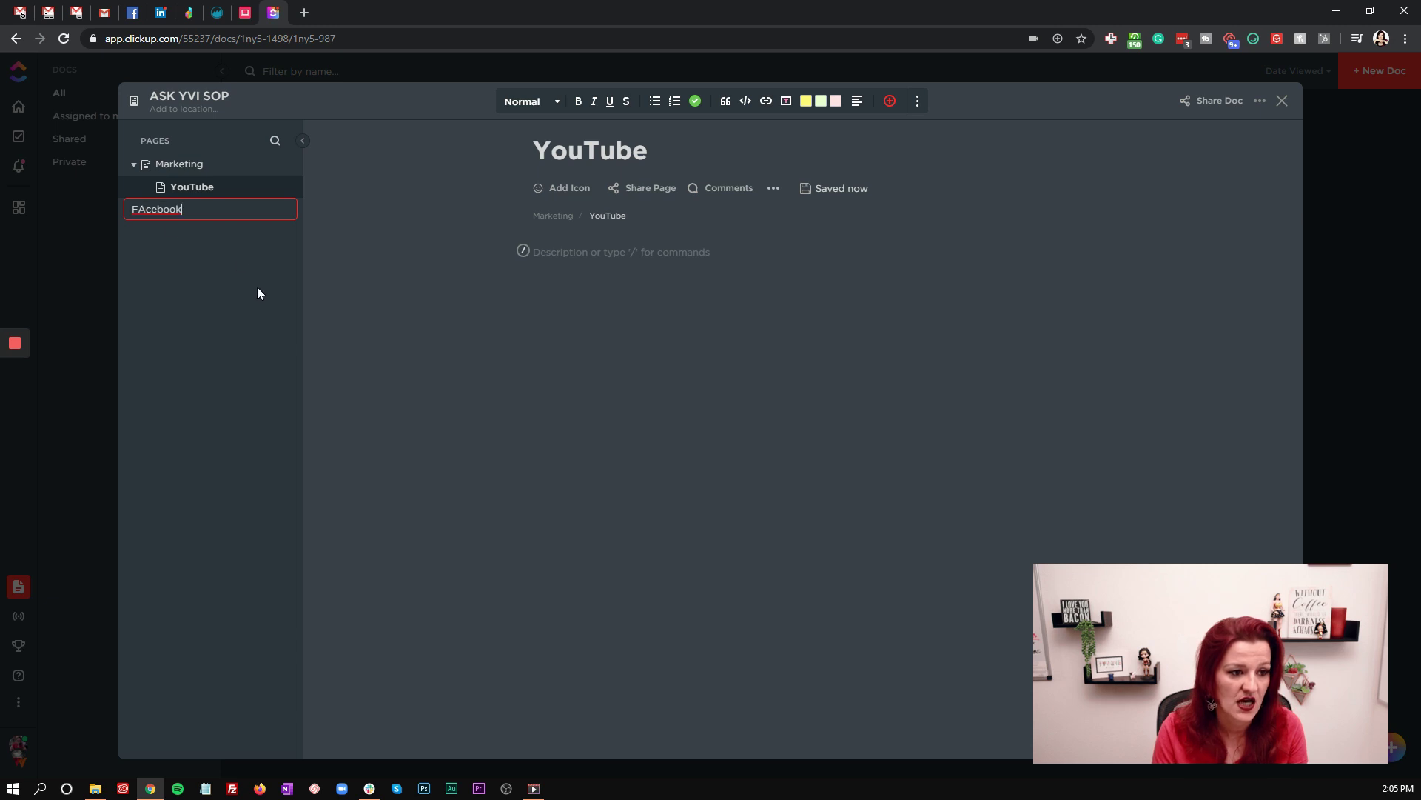
key("Return")
left_click_drag(141, 205, 170, 204)
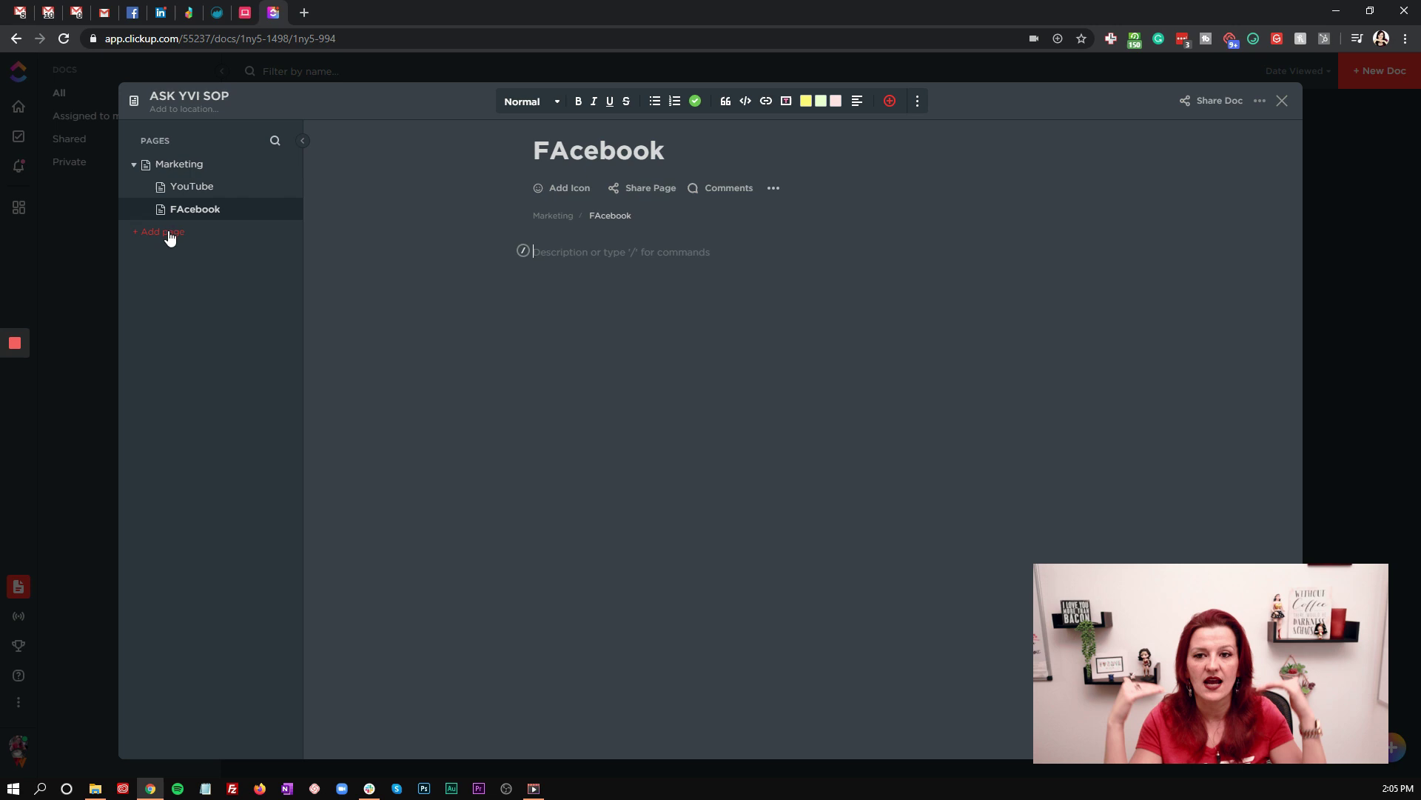
left_click(170, 234)
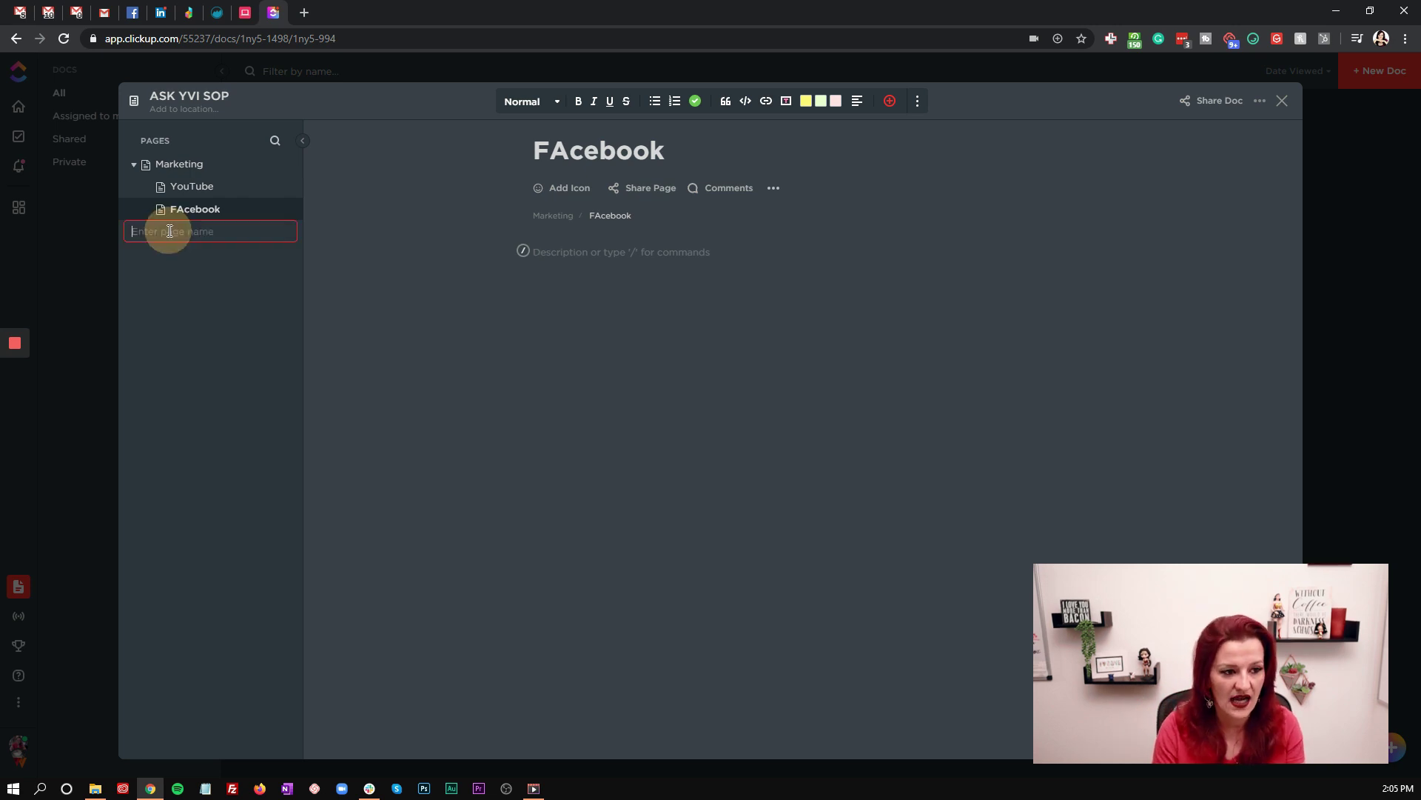
type("Website")
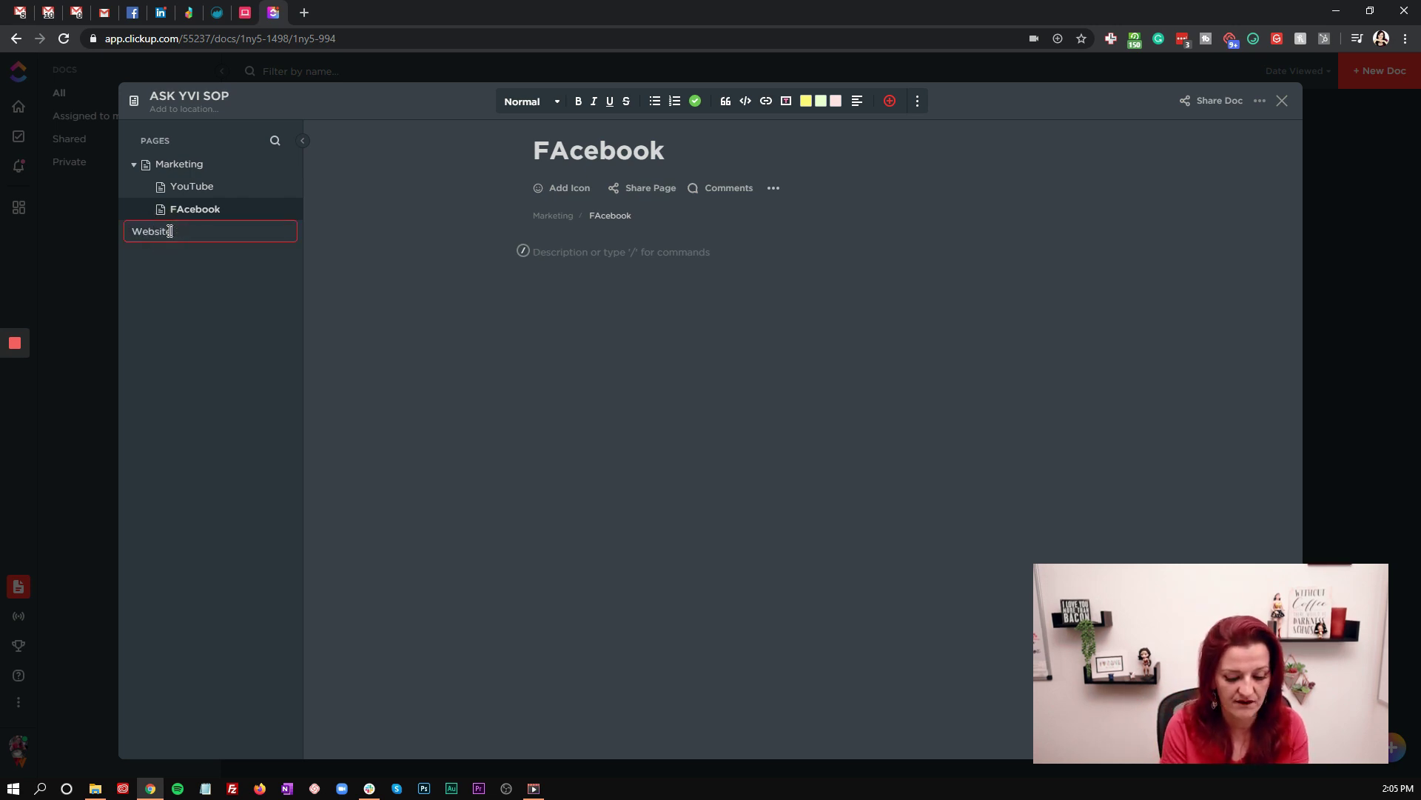
key("Return")
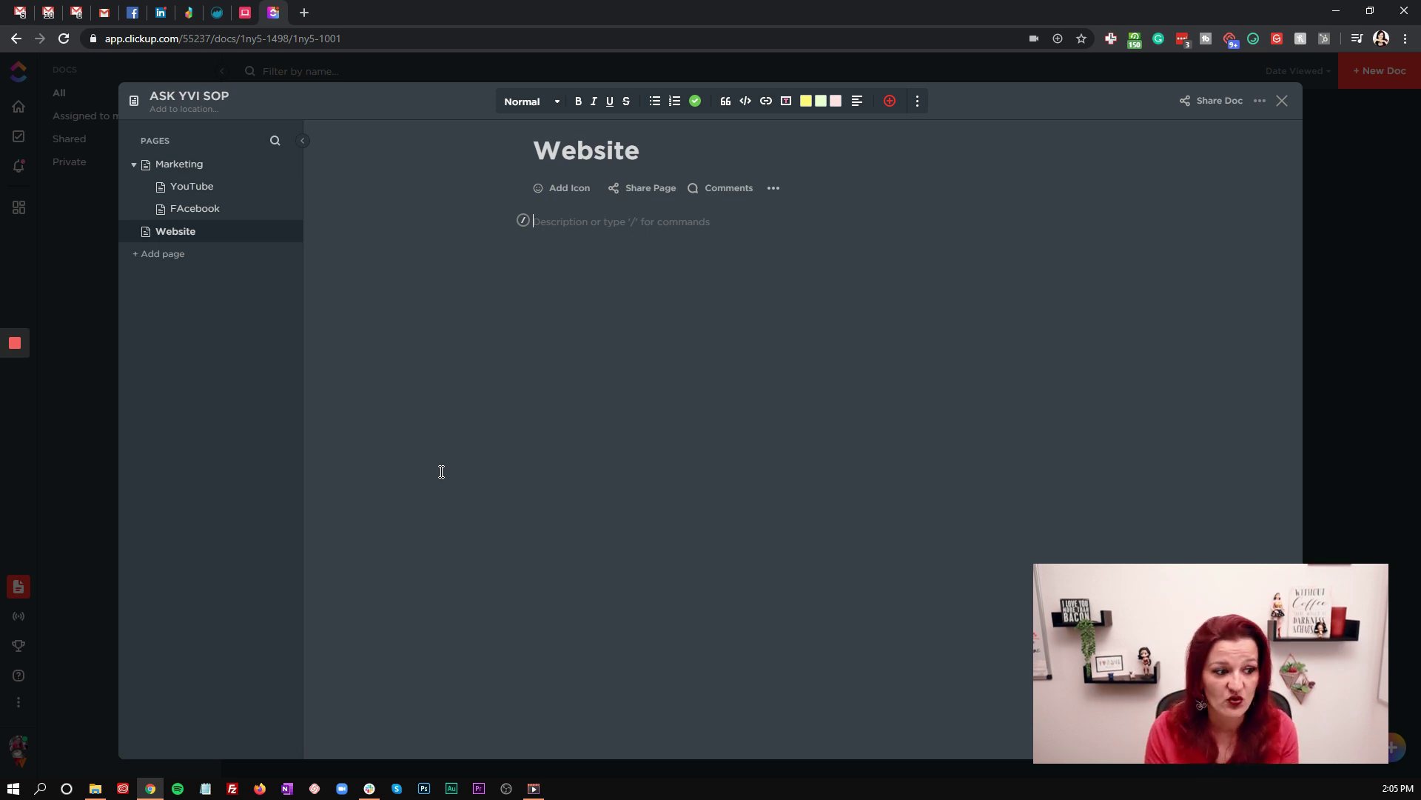
Reopen ASK YVI SOP and share it with the Ask Yvi Business space location.
left_click(20, 585)
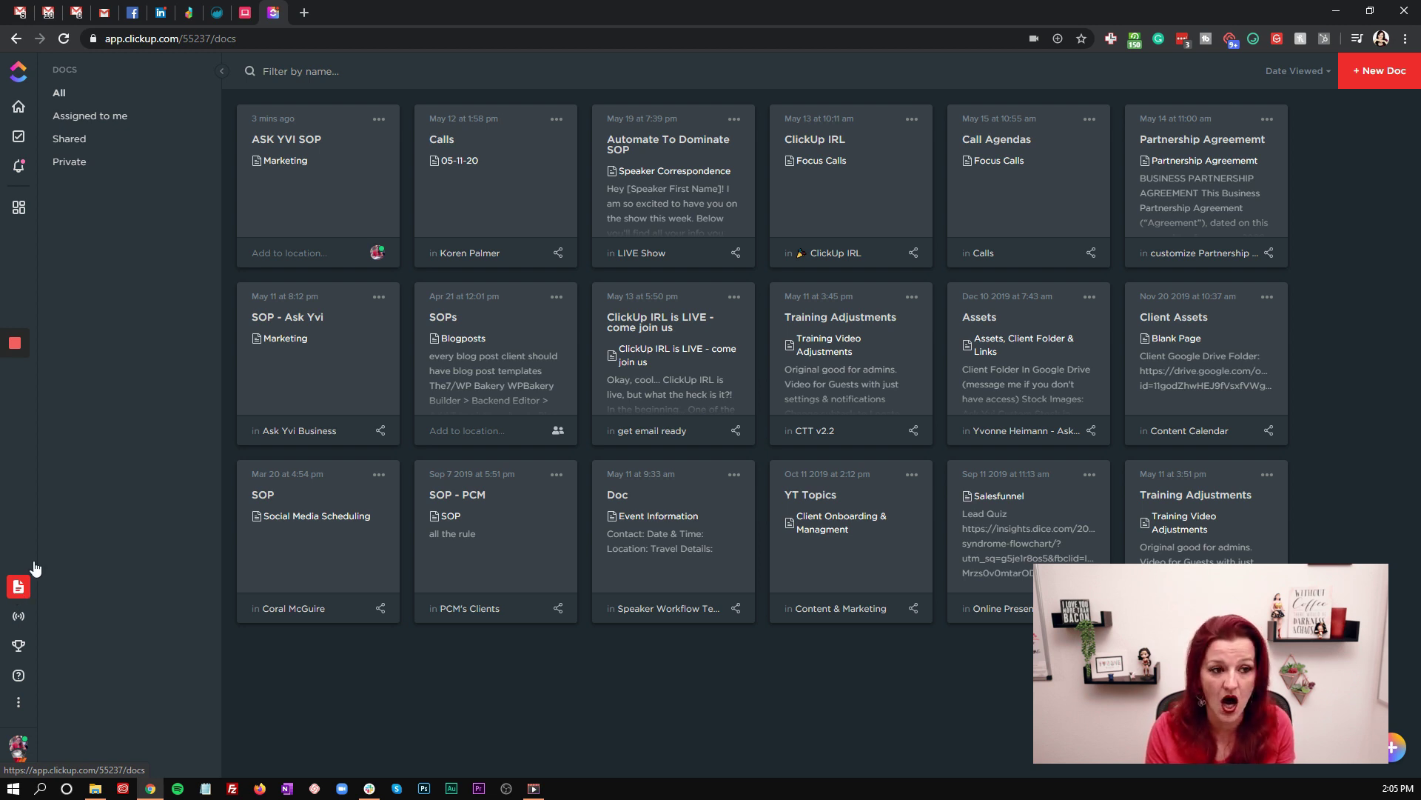
left_click(306, 142)
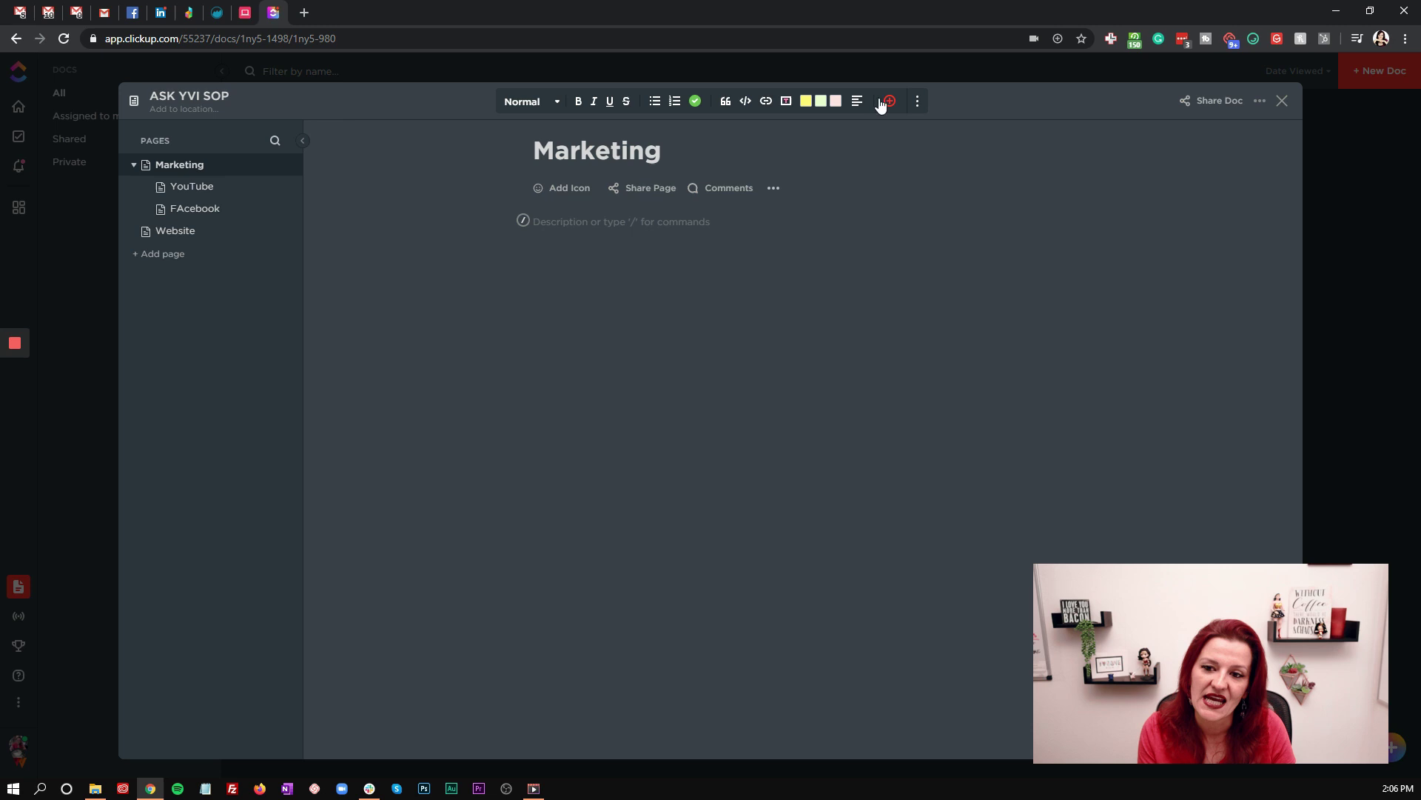
left_click(1212, 104)
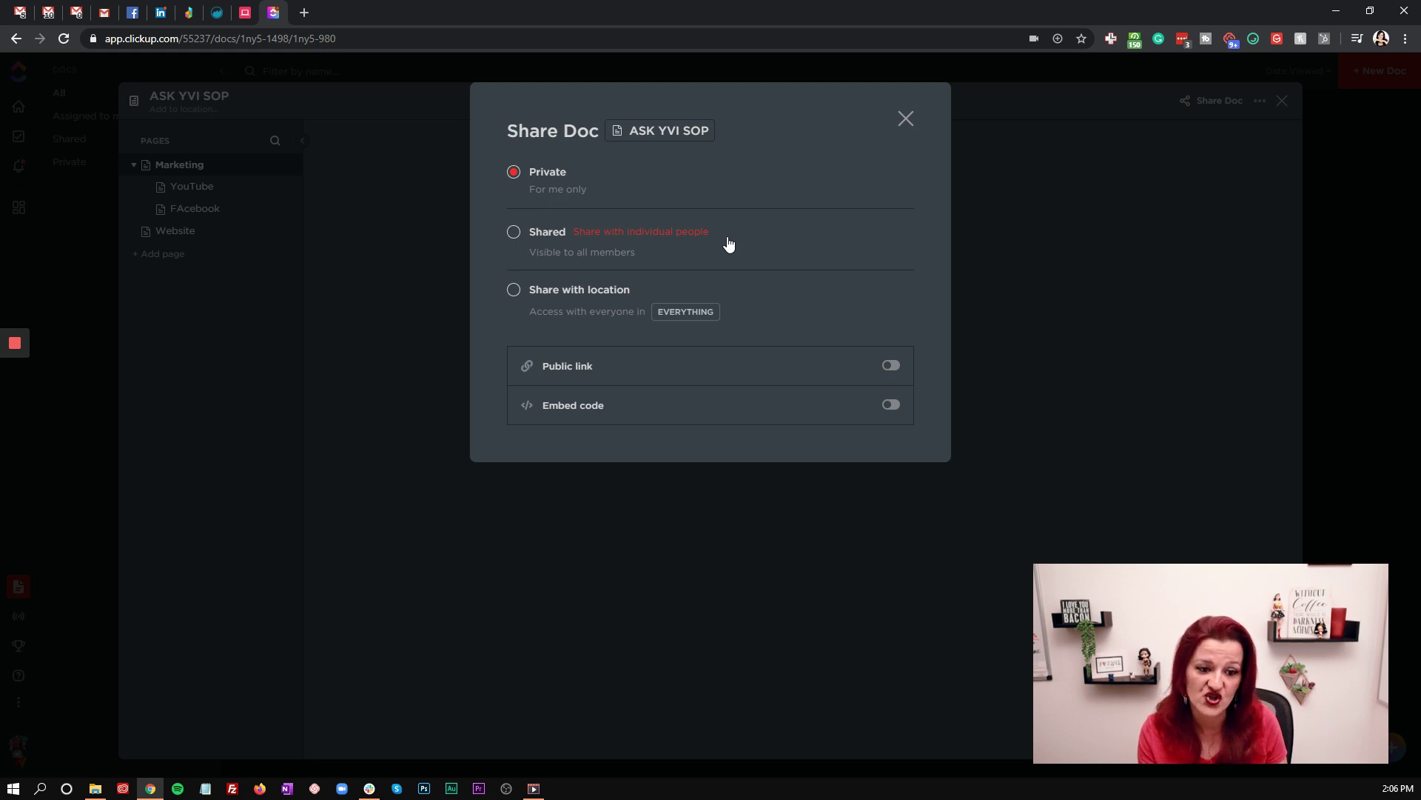
left_click(703, 320)
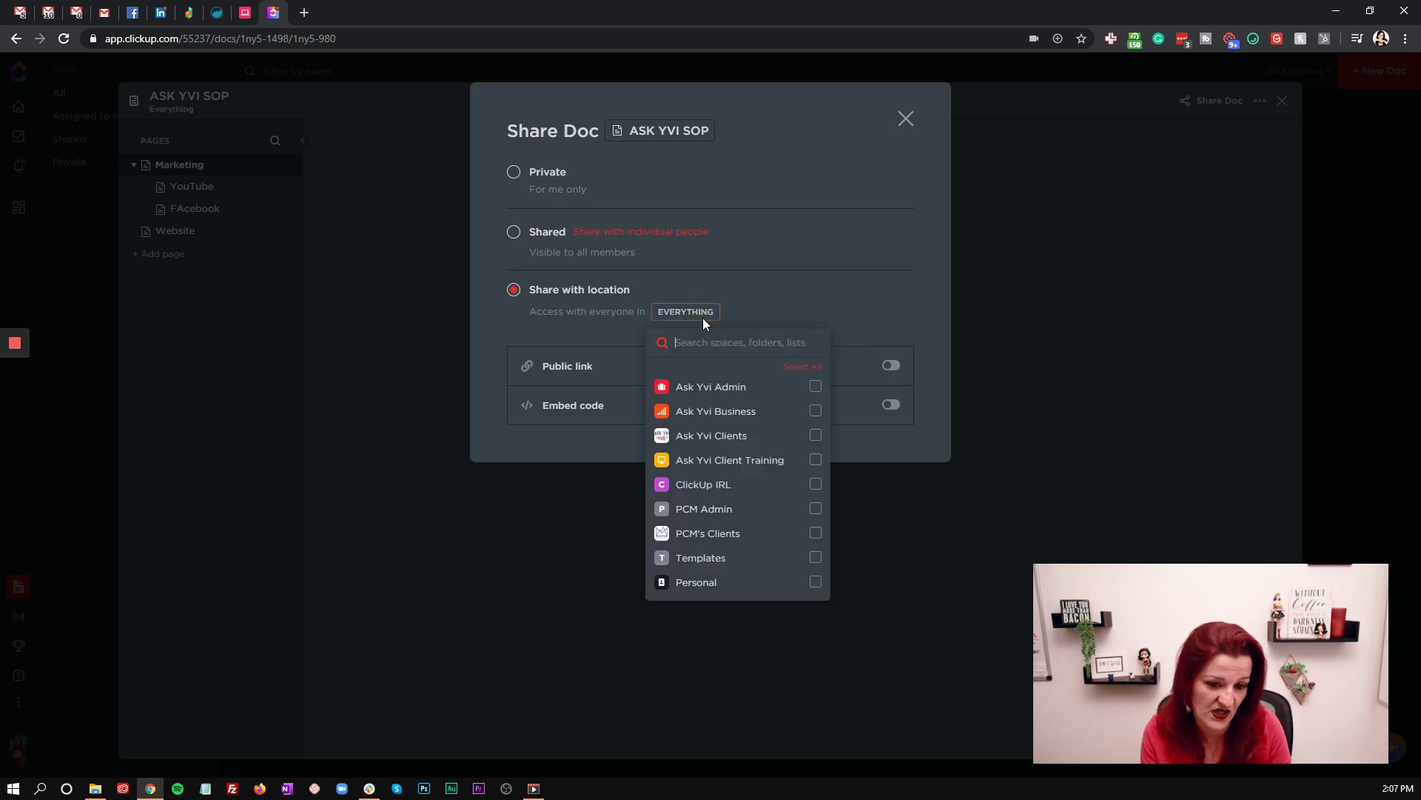
left_click(815, 412)
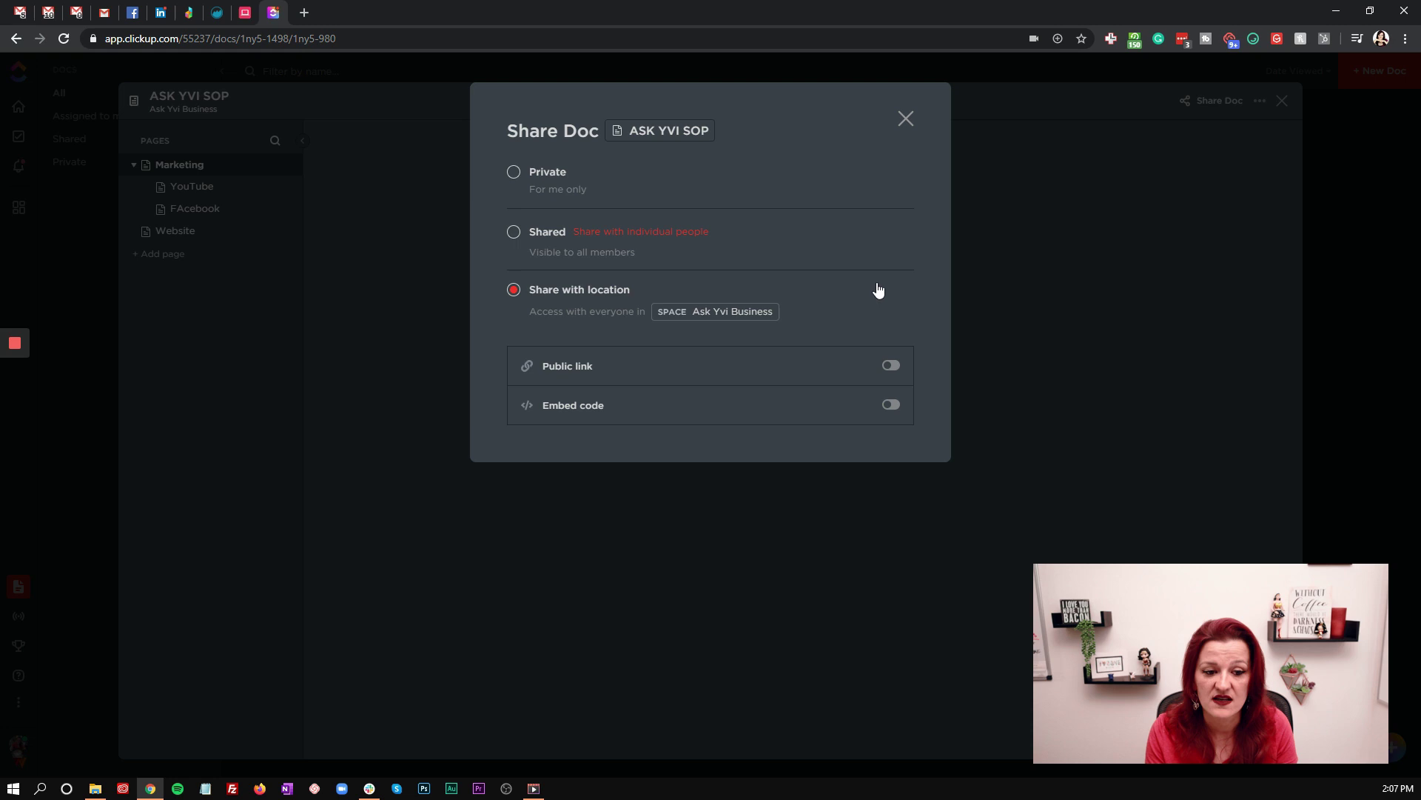
left_click(906, 119)
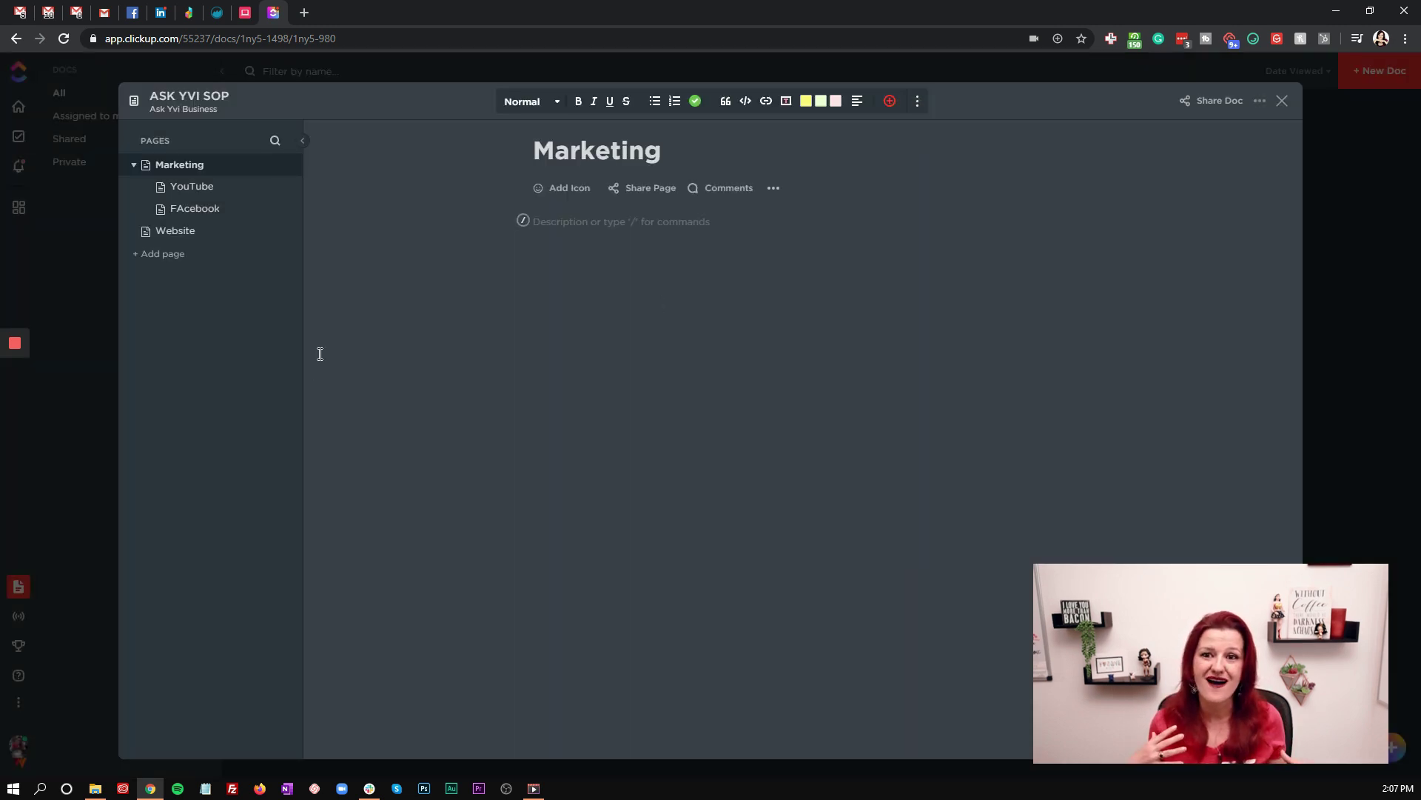
left_click(1214, 103)
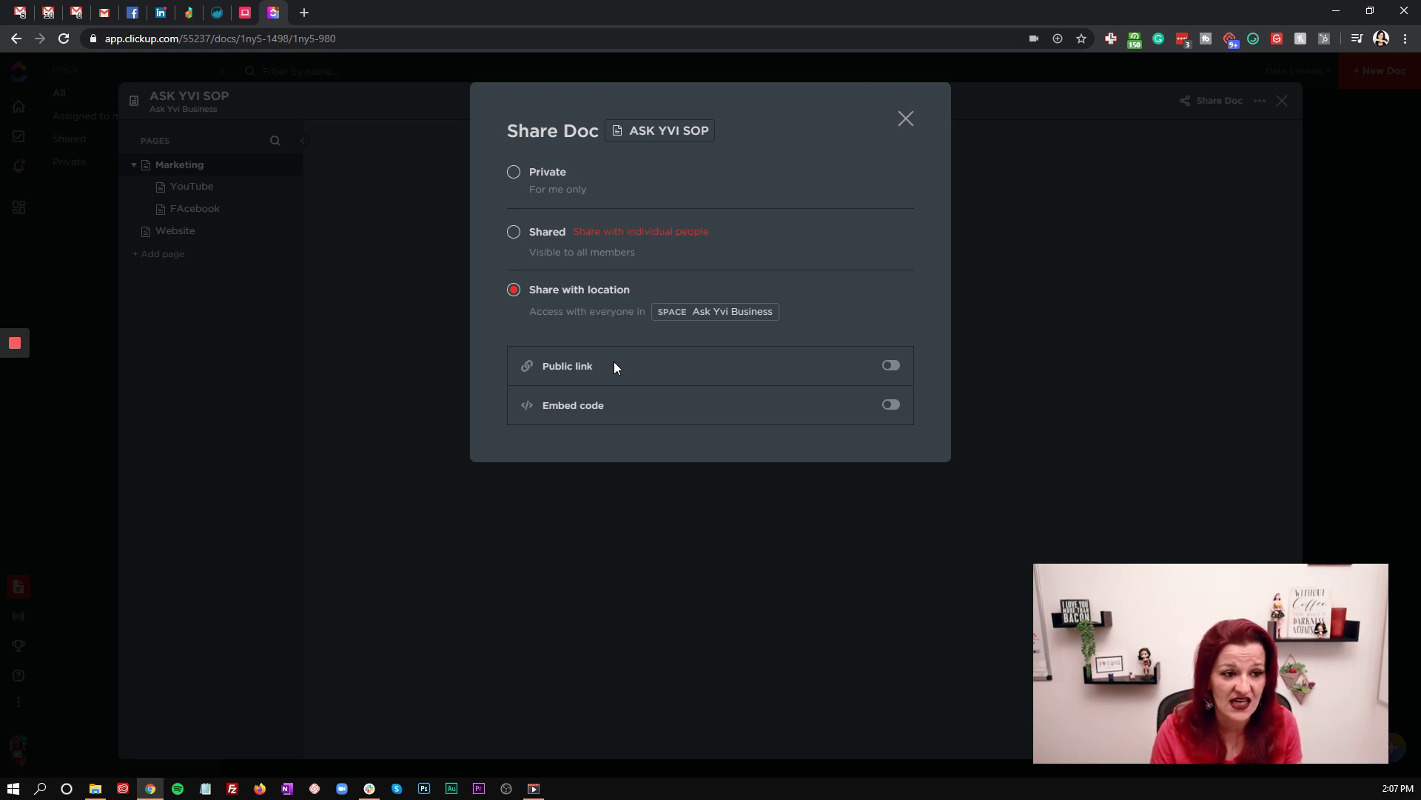
left_click(905, 120)
Close the doc and open ASK YVI SOP from the Ask Yvi Business space's Docs list.
left_click(74, 290)
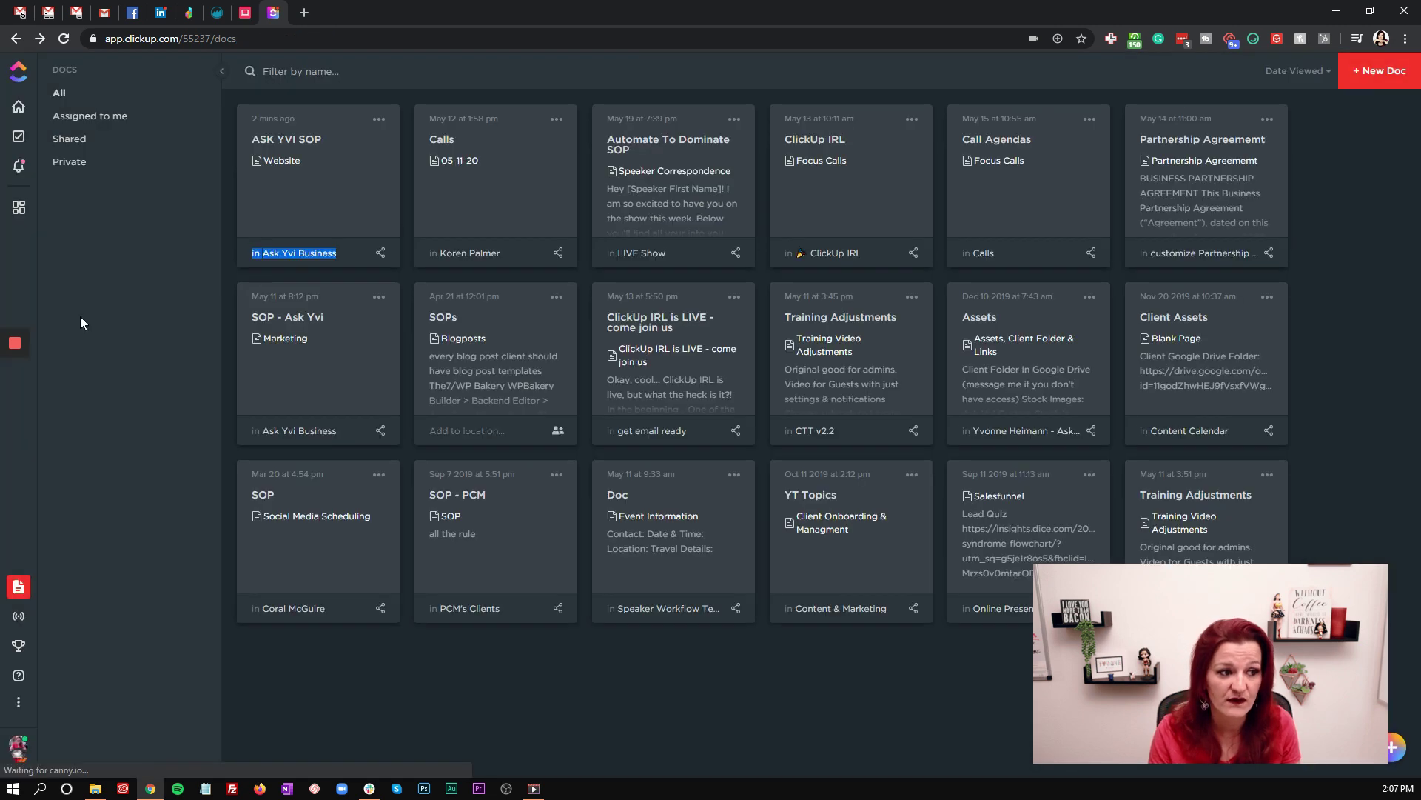
left_click(20, 137)
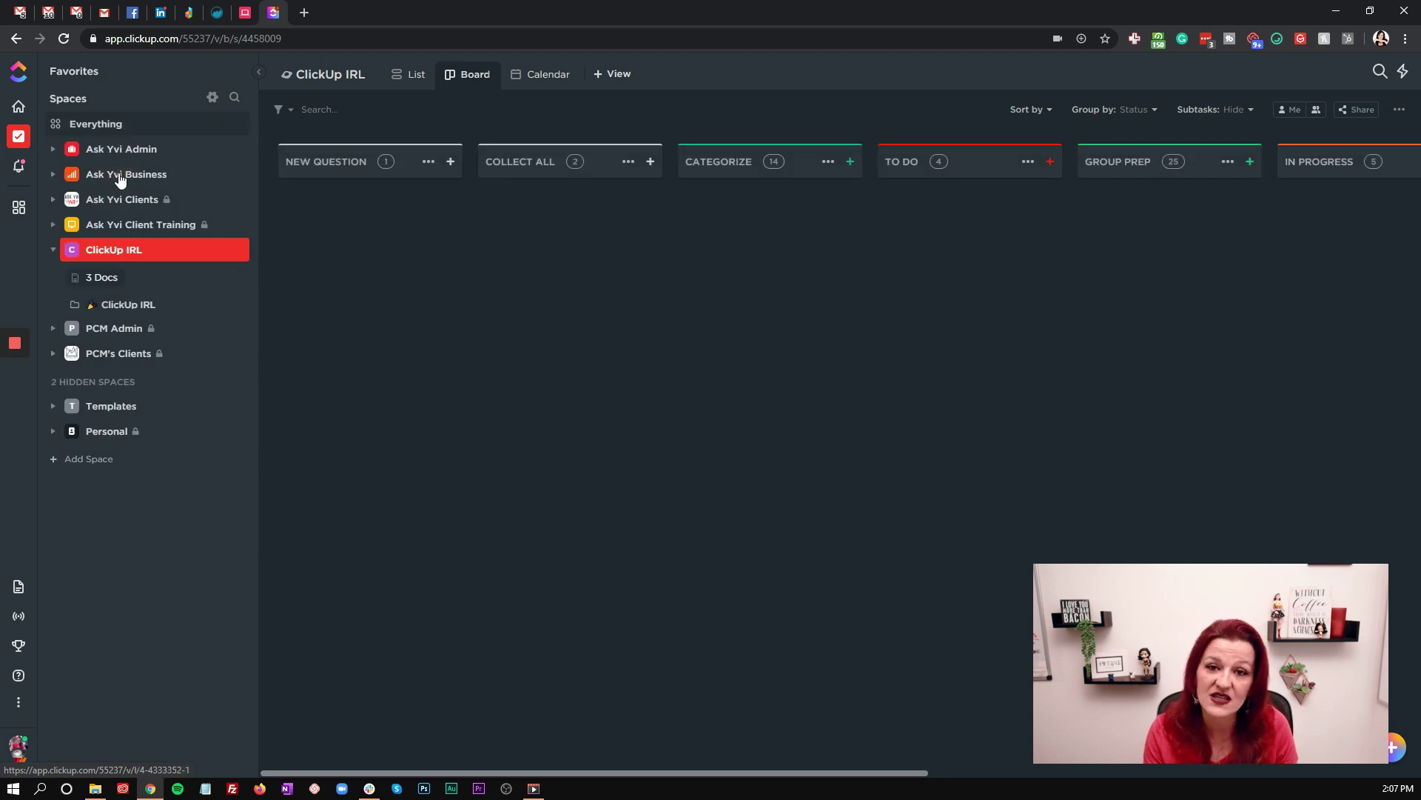
left_click(120, 179)
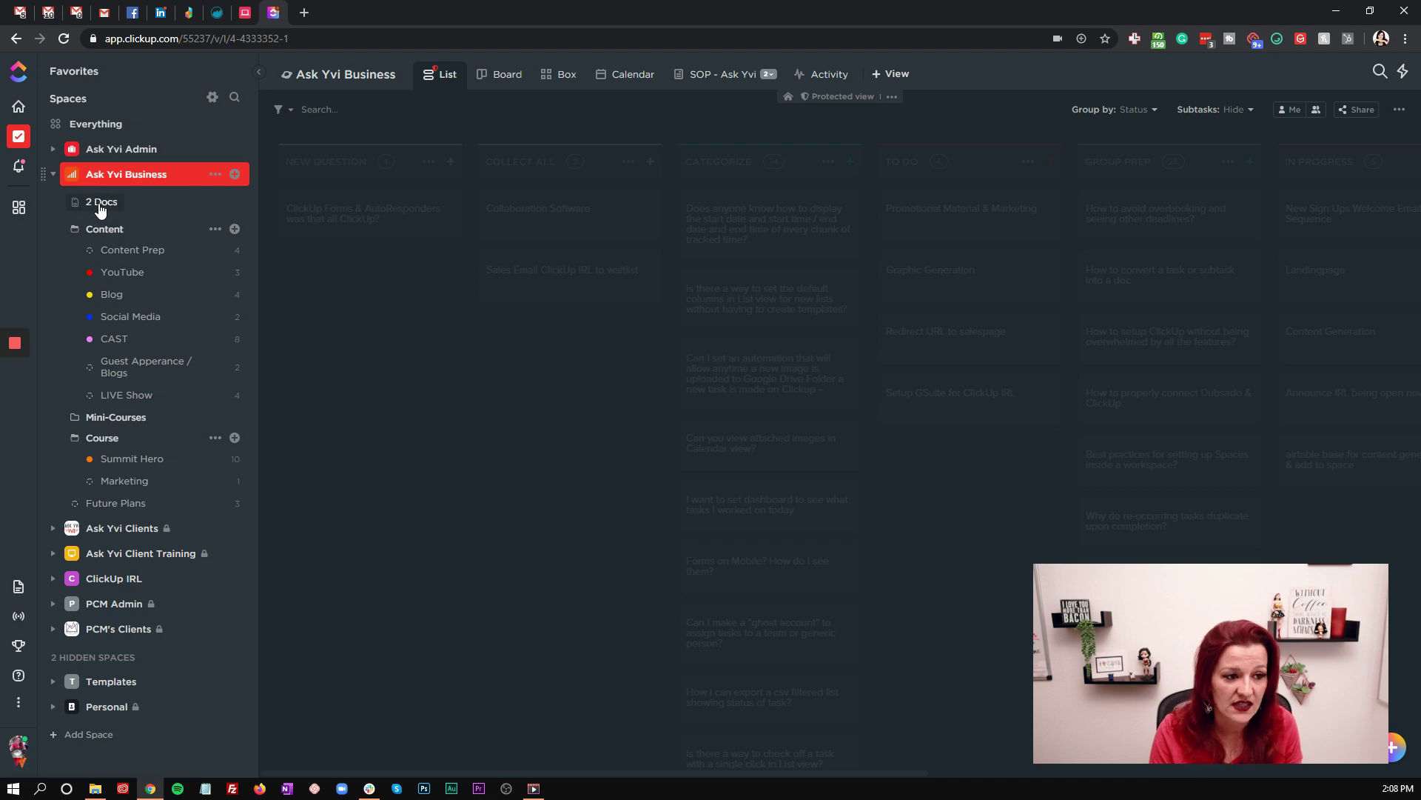
left_click(99, 203)
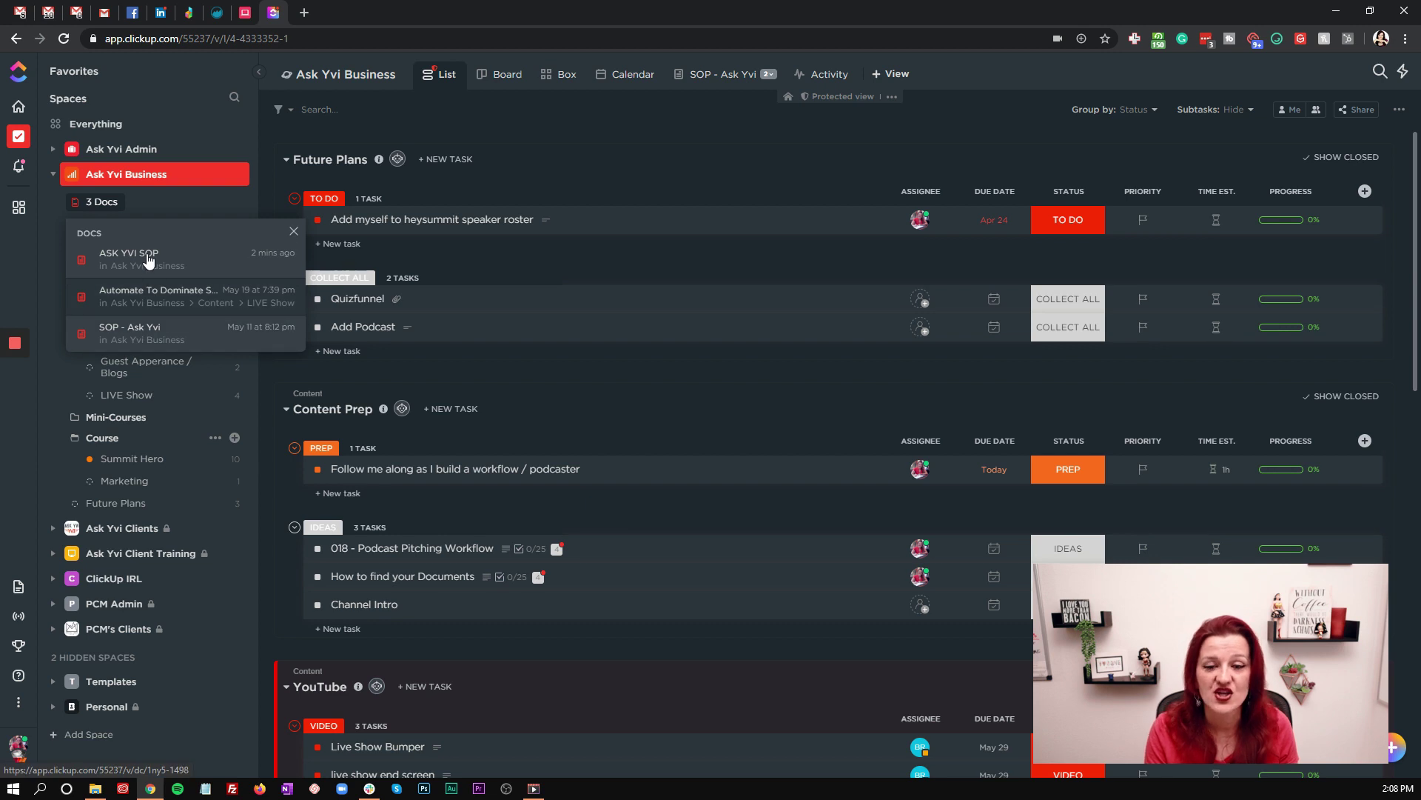
left_click(147, 259)
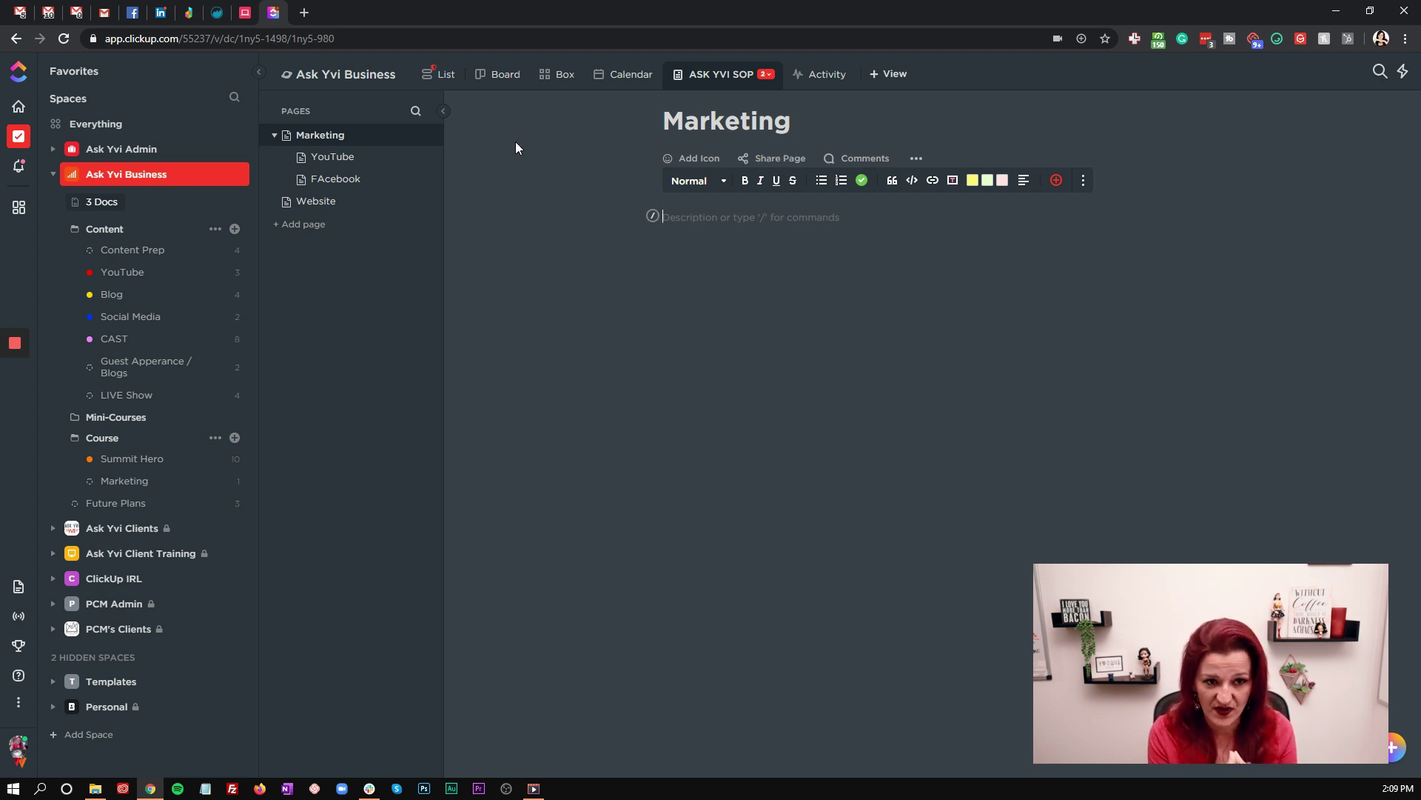
Open the FAcebook page, close its share dialog unshared, and copy its URL.
left_click(337, 183)
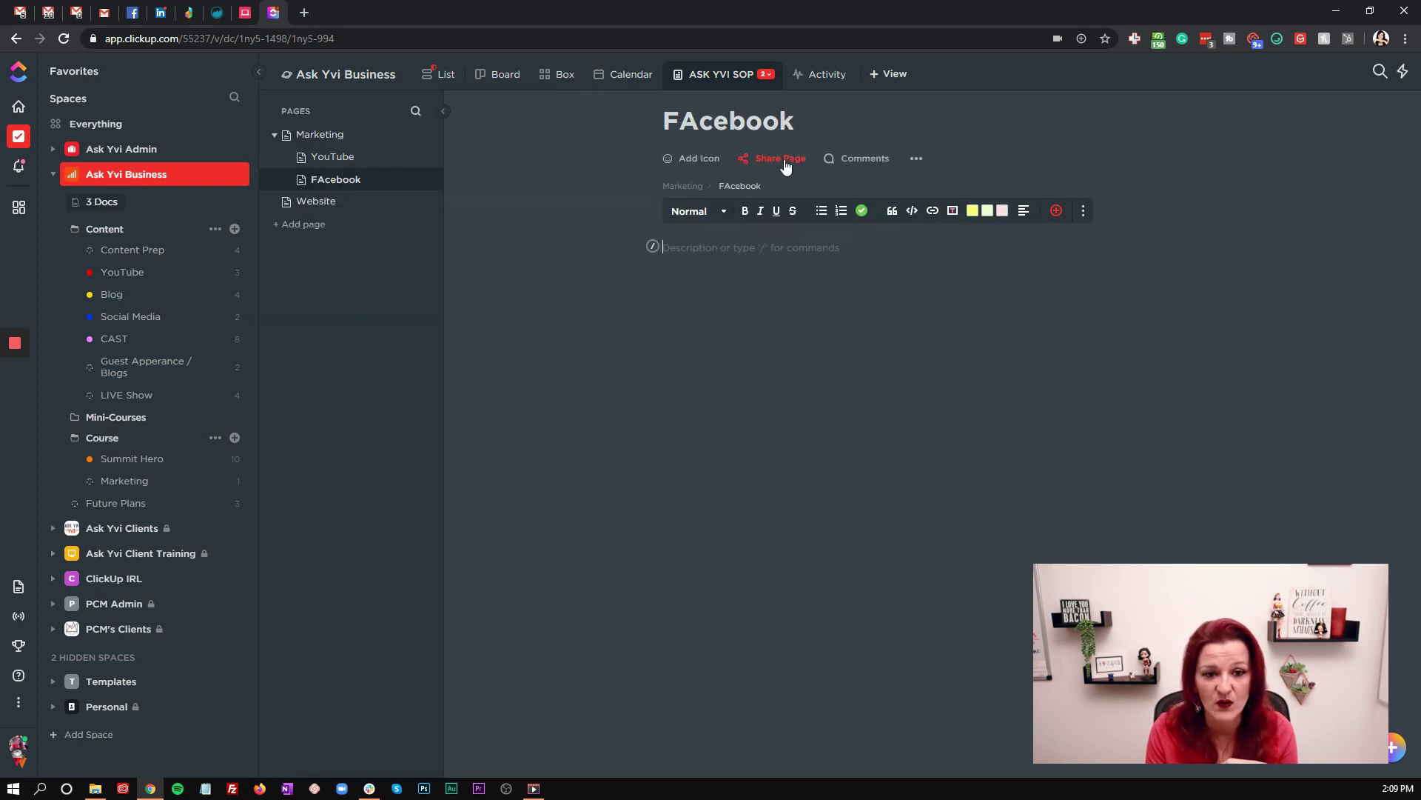
left_click(784, 158)
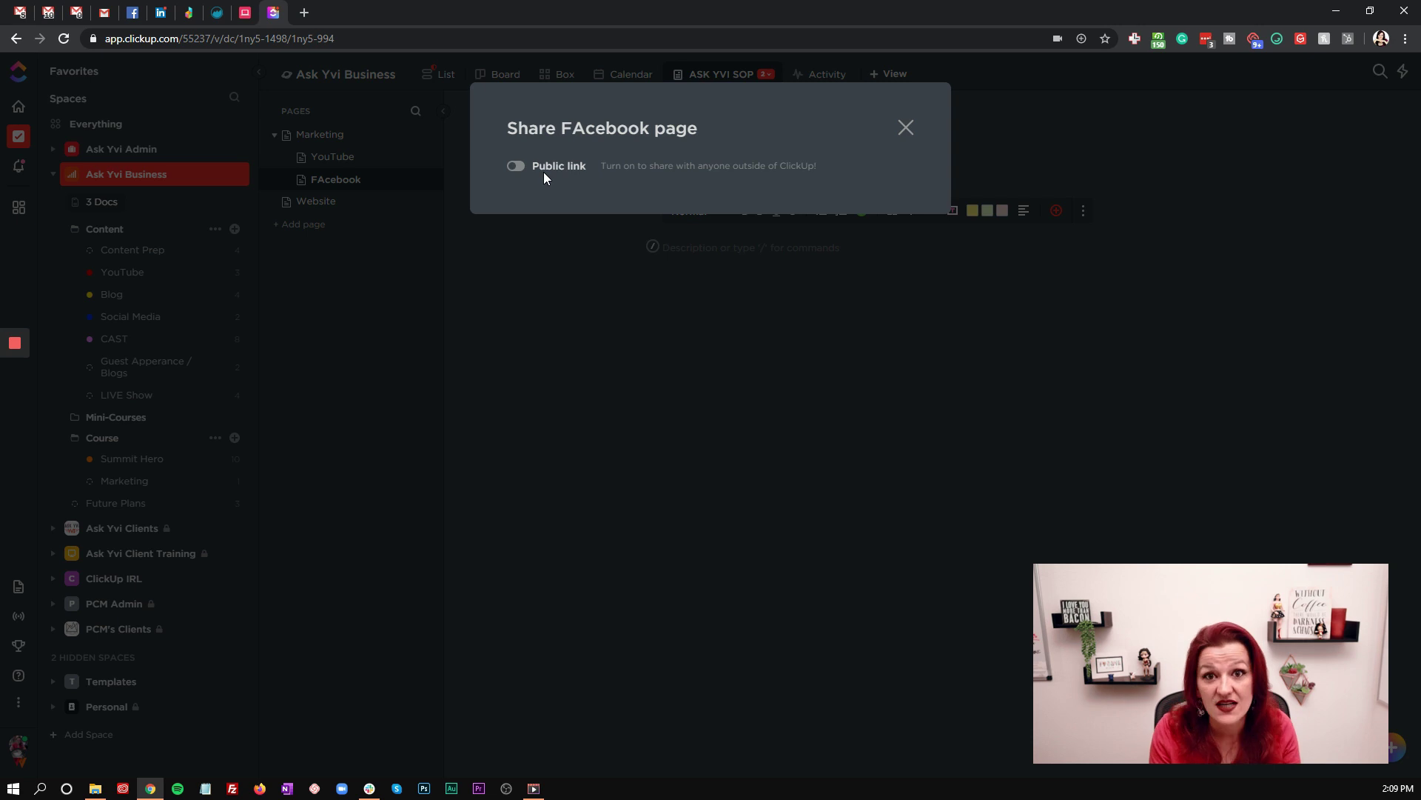
left_click(516, 257)
left_click_drag(360, 34, 96, 35)
right_click(169, 35)
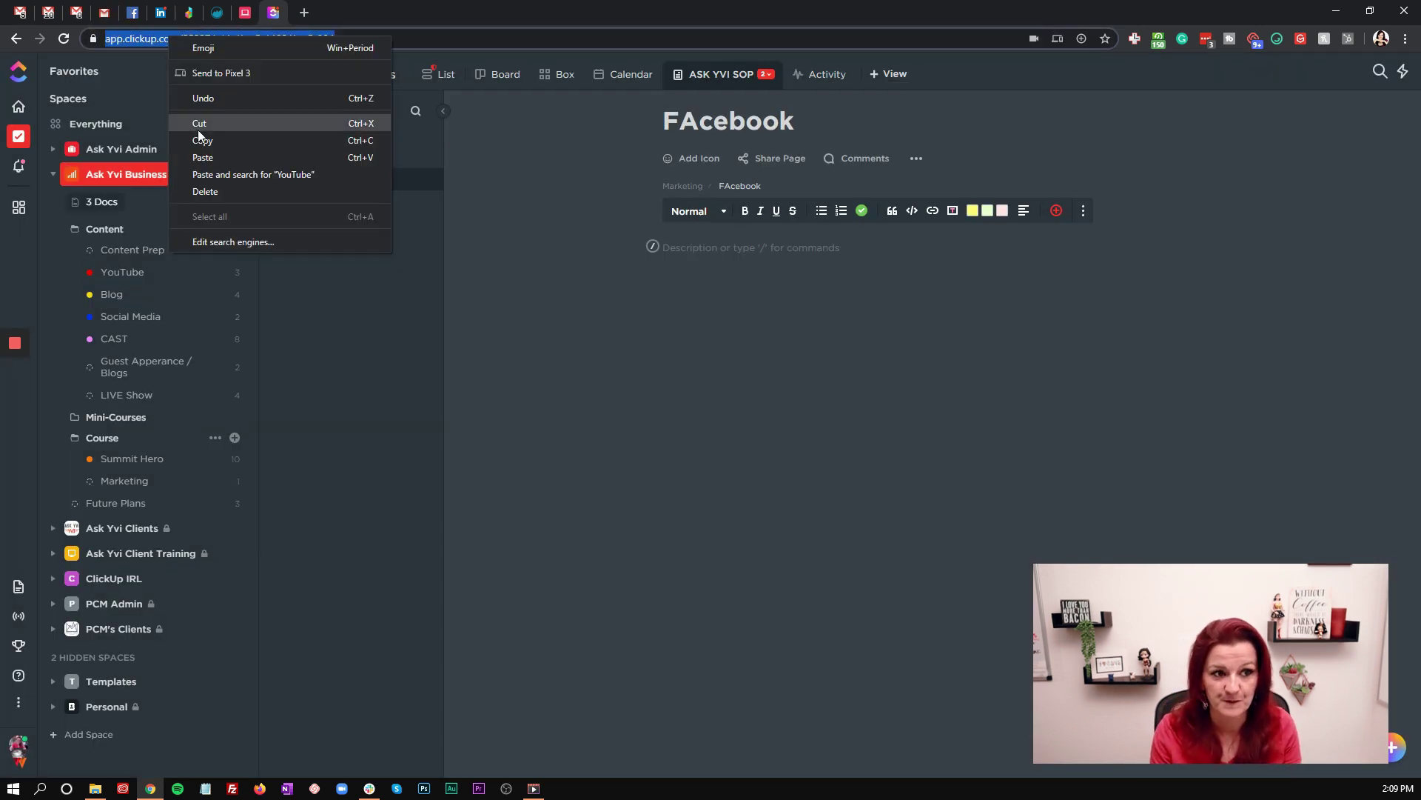
left_click(201, 143)
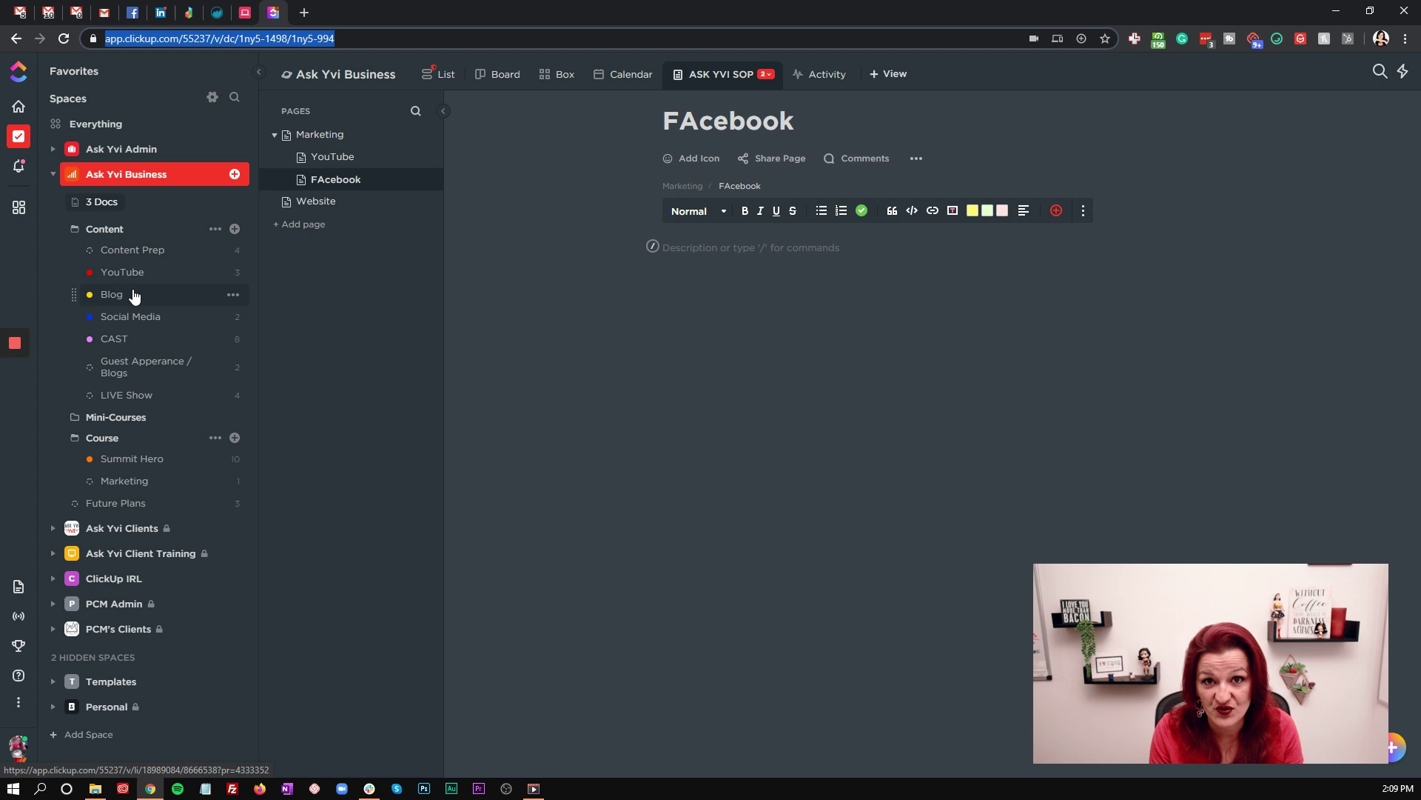
Paste the FAcebook page link into the Social Media task description and open the embedded doc.
left_click(132, 320)
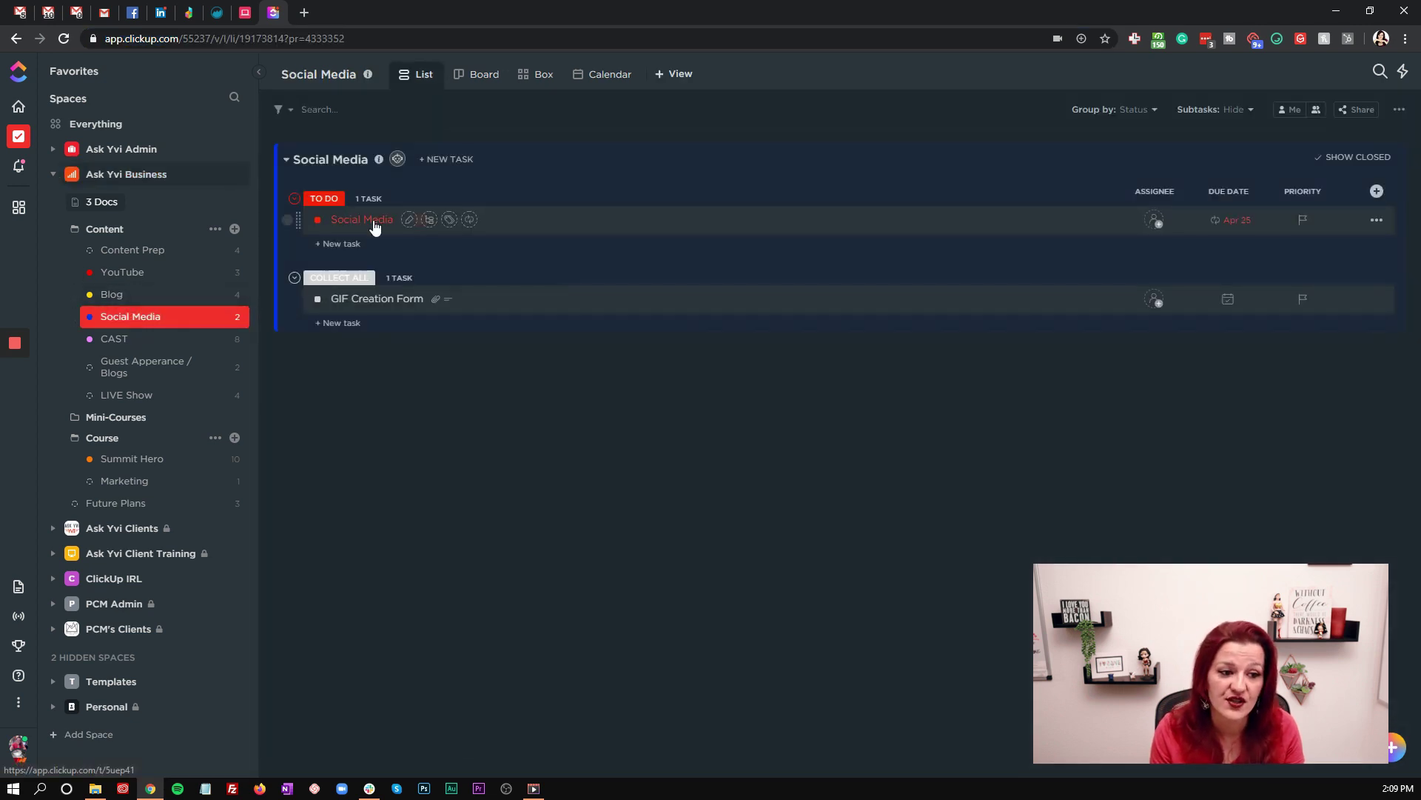
left_click(374, 222)
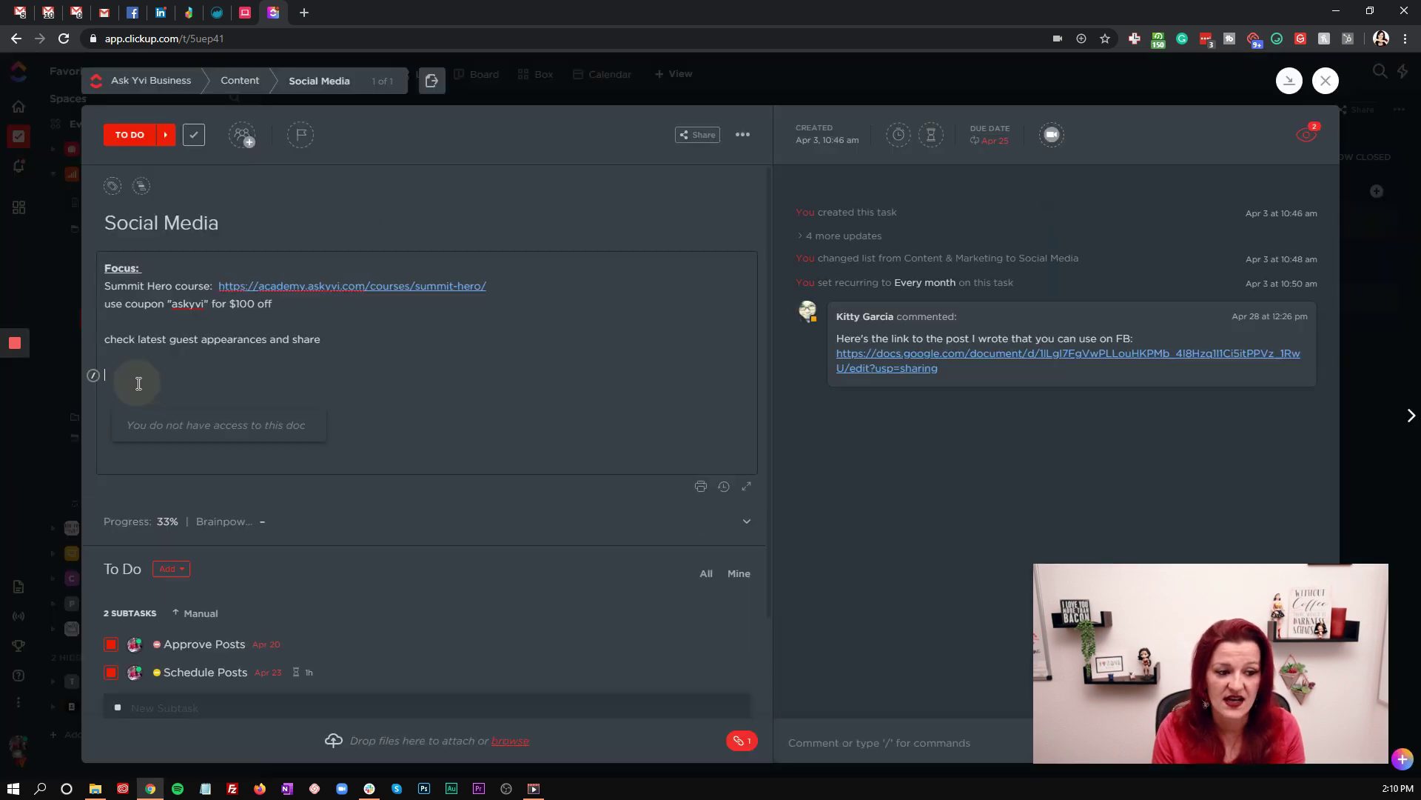
right_click(139, 385)
key("Escape")
left_click(1159, 39)
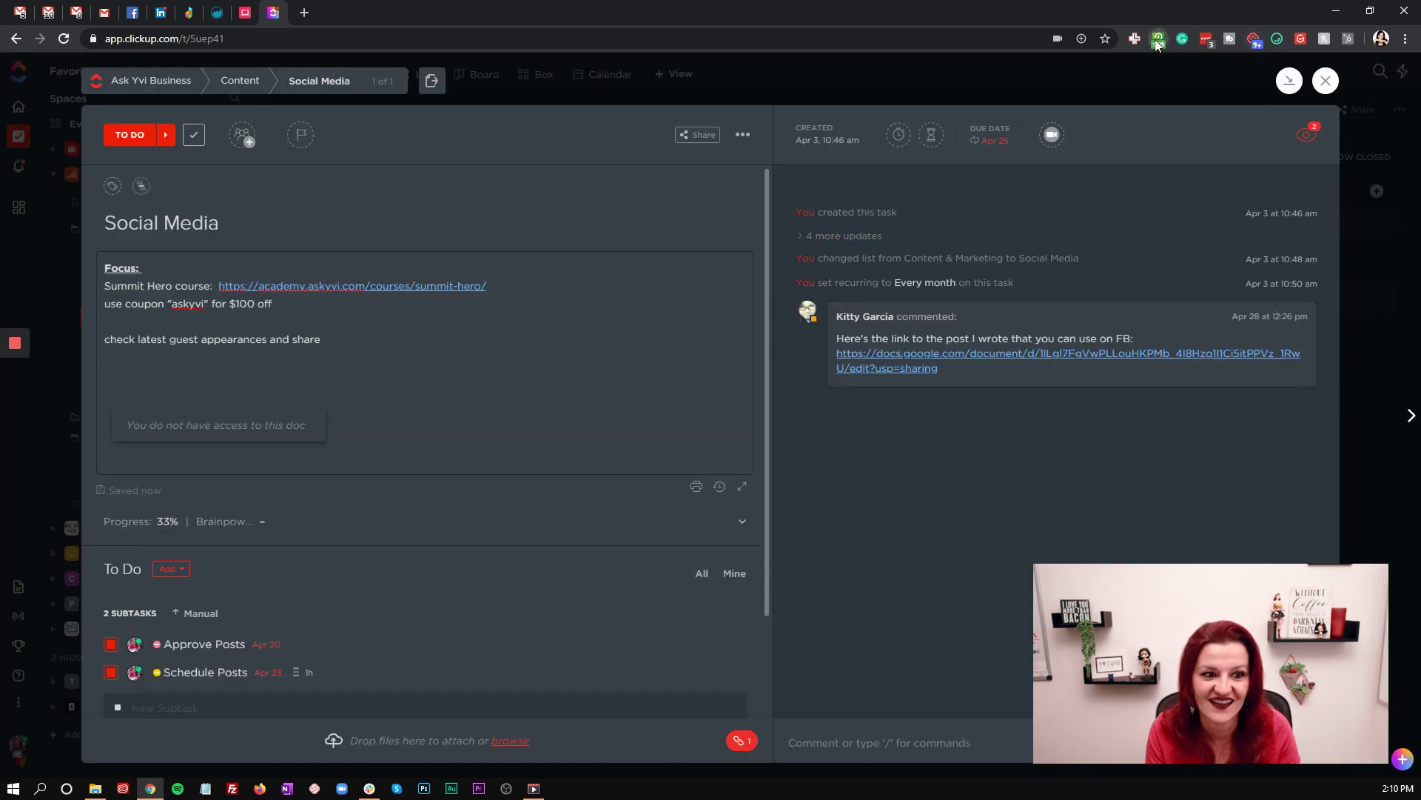
left_click(880, 118)
left_click(151, 374)
key("ctrl+v")
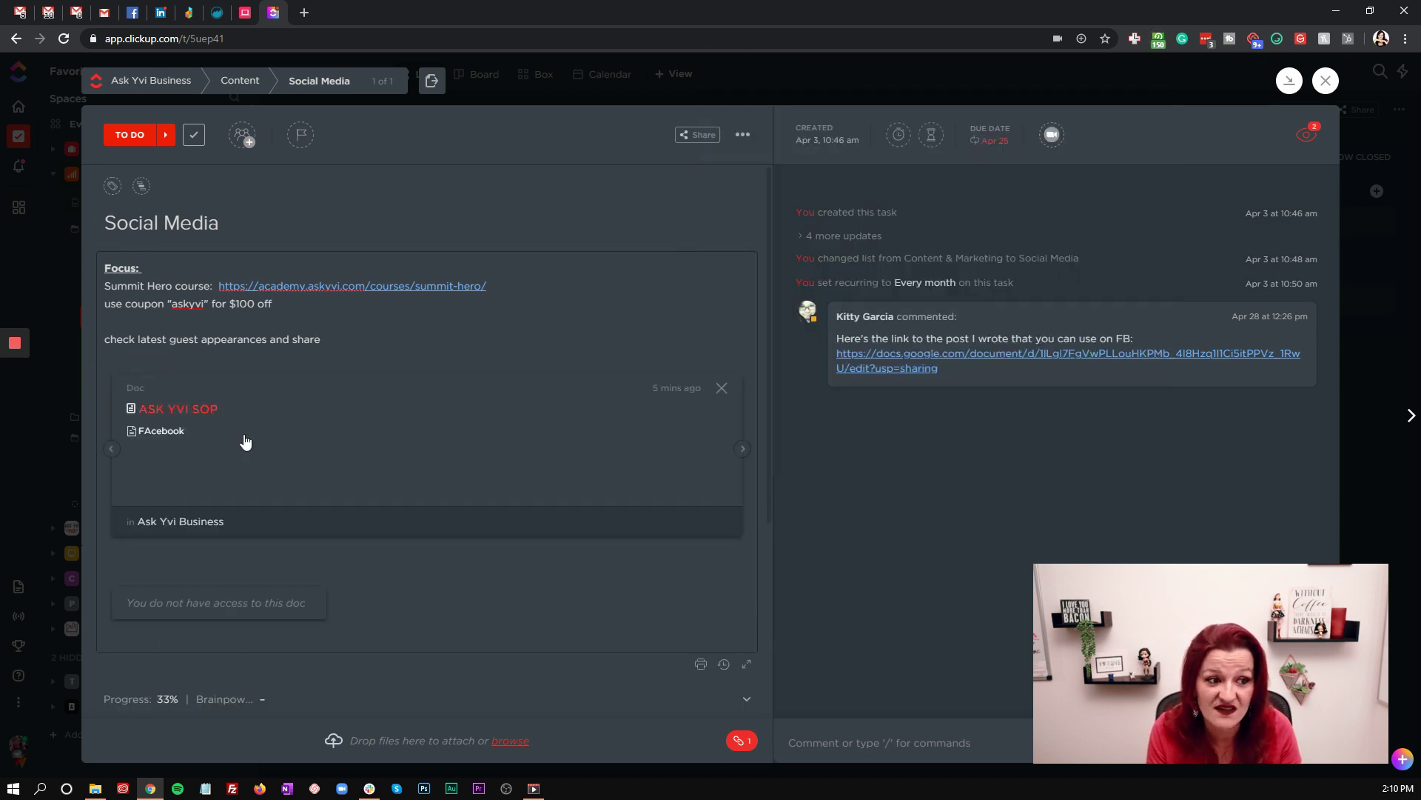
left_click(197, 410)
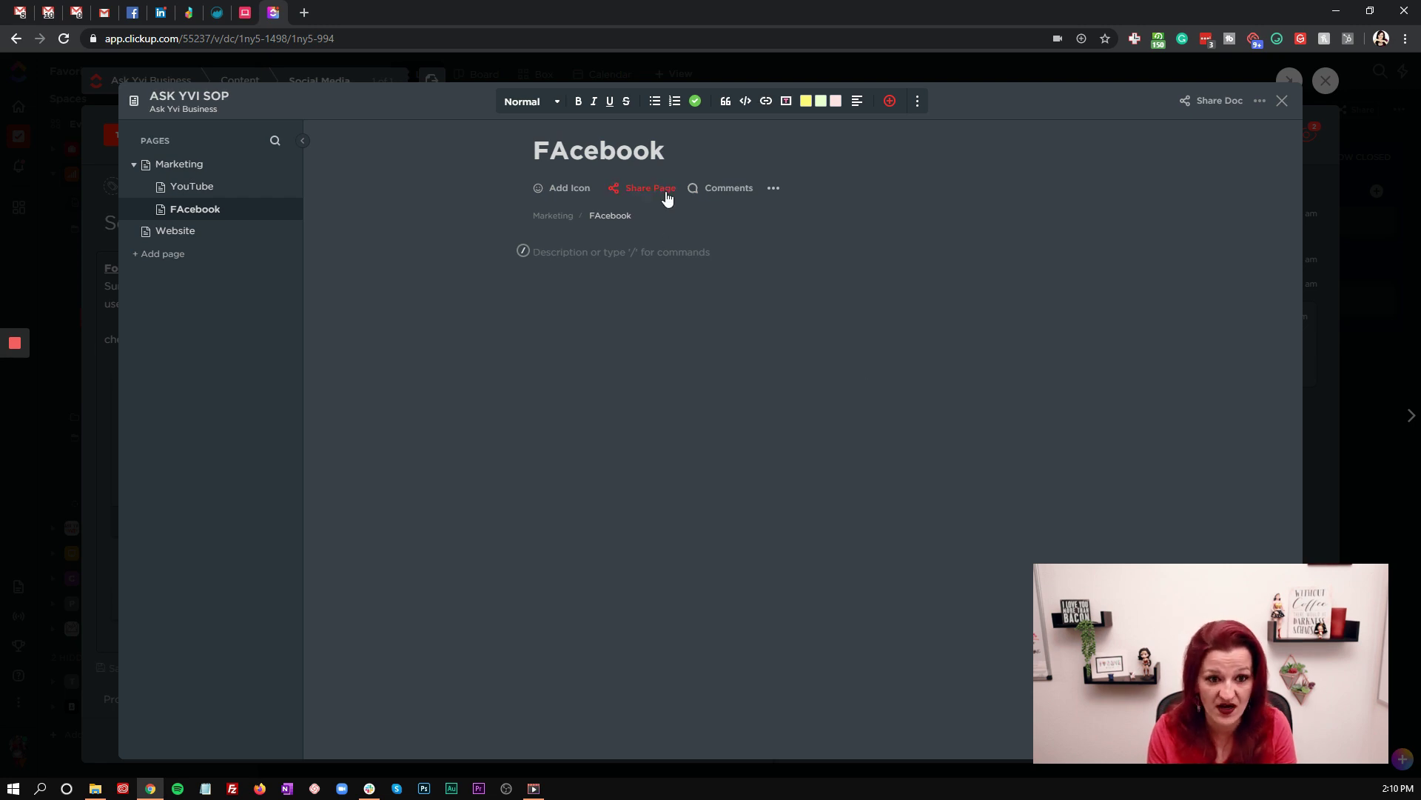
Turn on the FAcebook page's public link sharing.
left_click(666, 191)
left_click(519, 167)
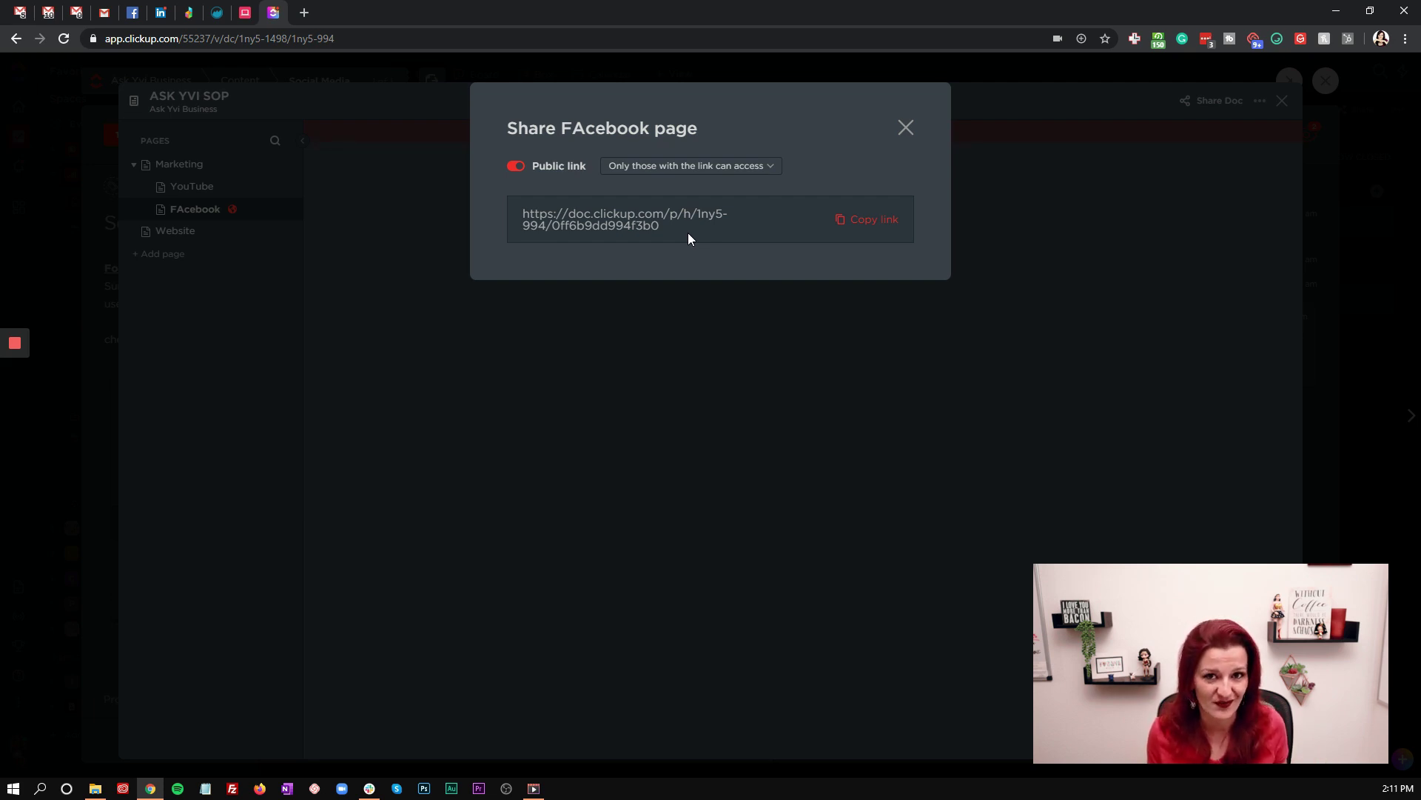
key("Escape")
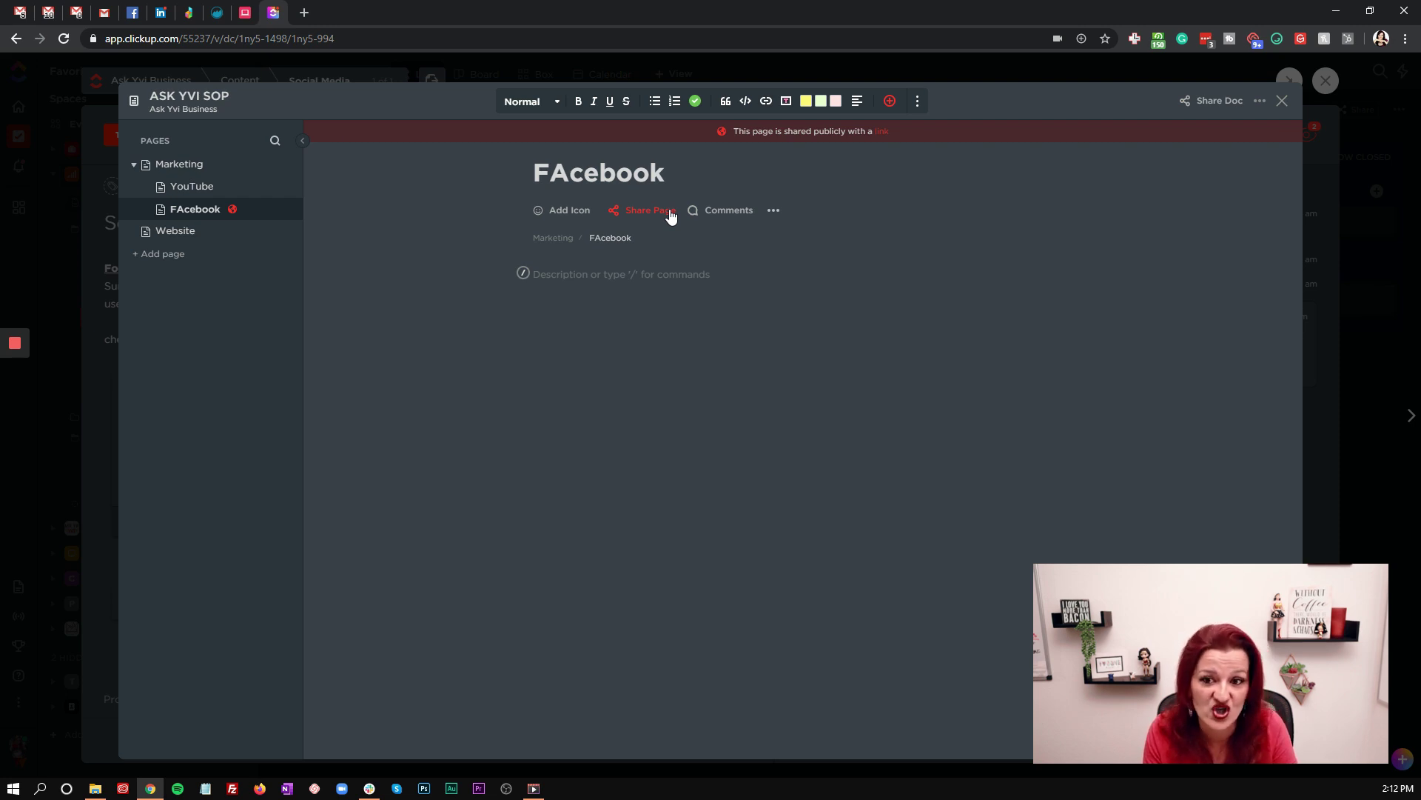
Set the doc's share location to the YouTube list under Ask Yvi Business › Content.
left_click(1219, 101)
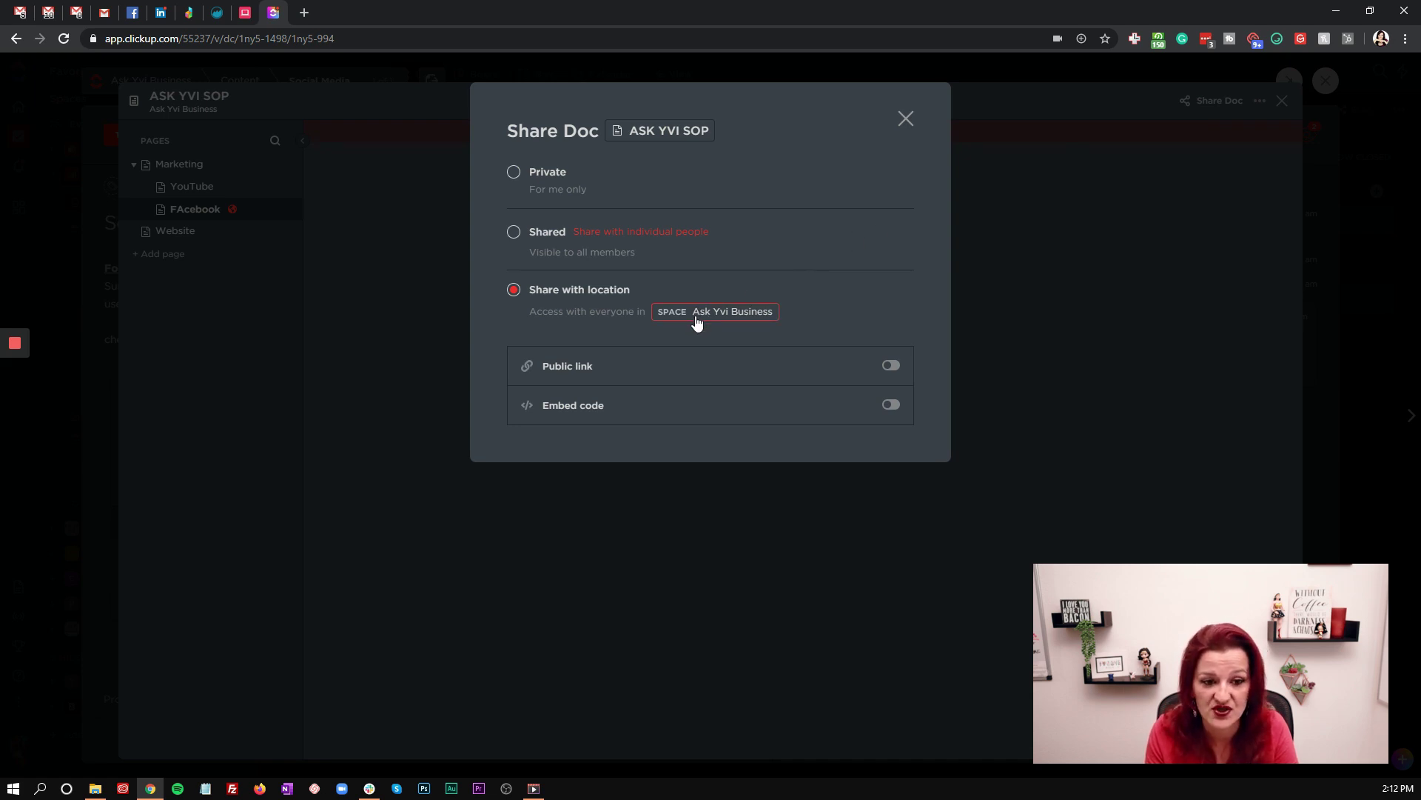
left_click(695, 317)
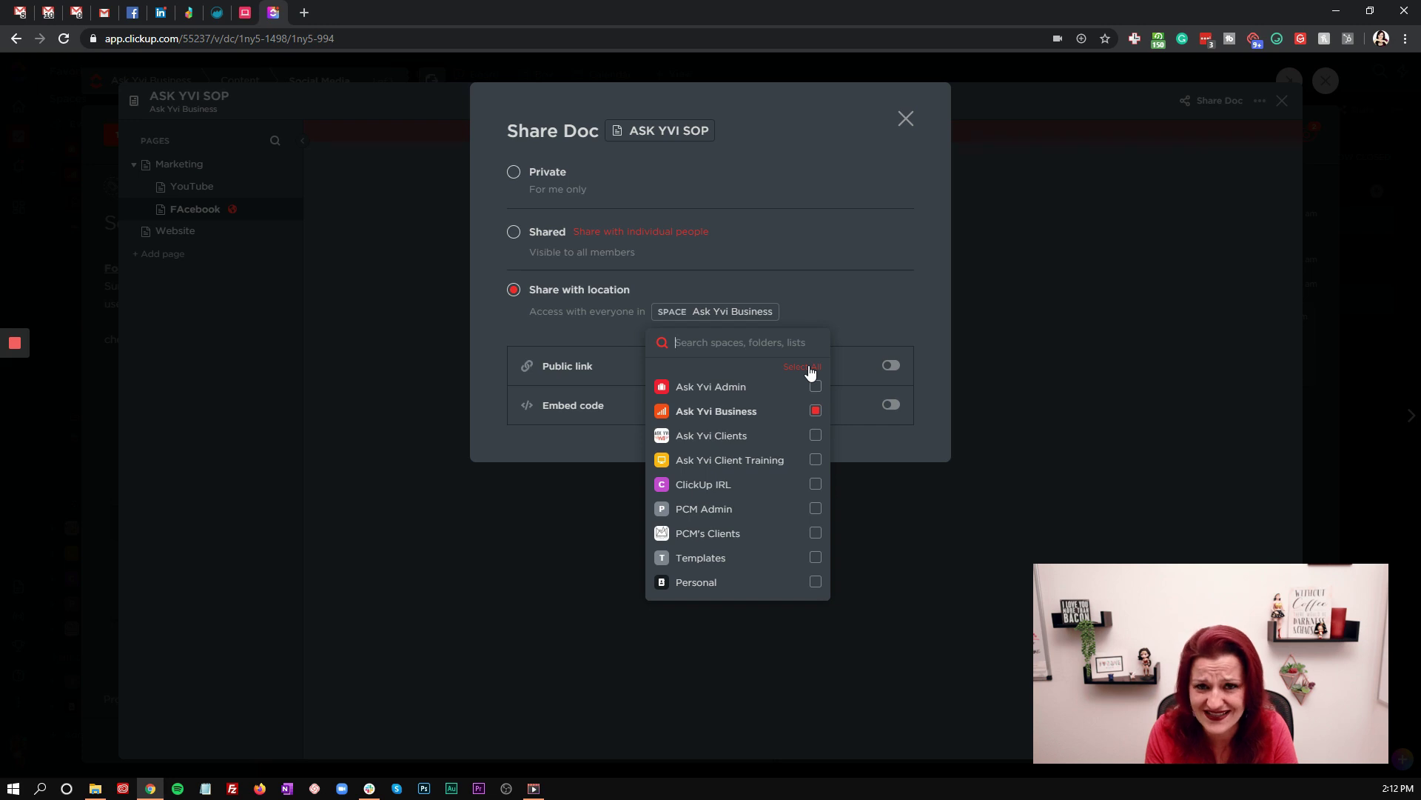
left_click(808, 366)
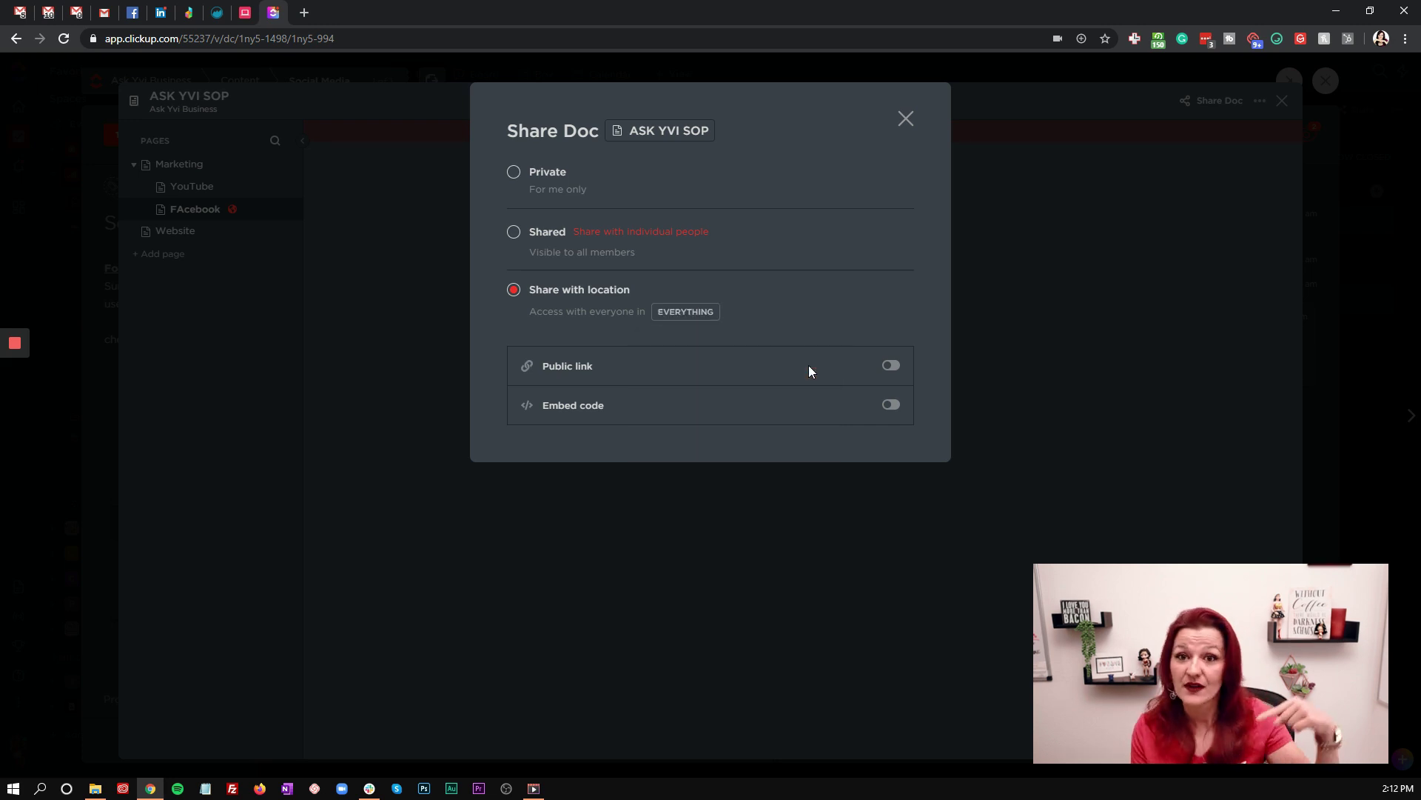
left_click(685, 313)
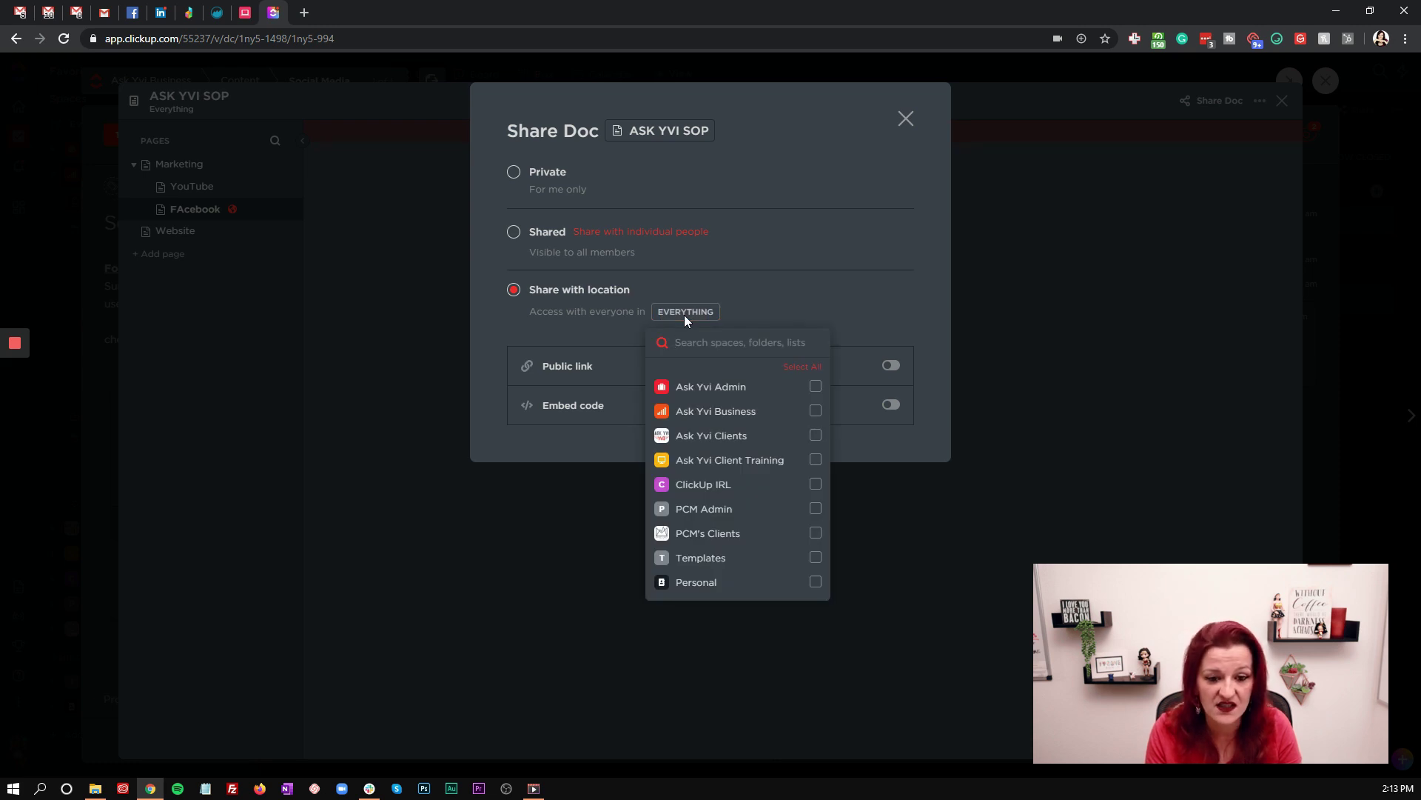
left_click(701, 416)
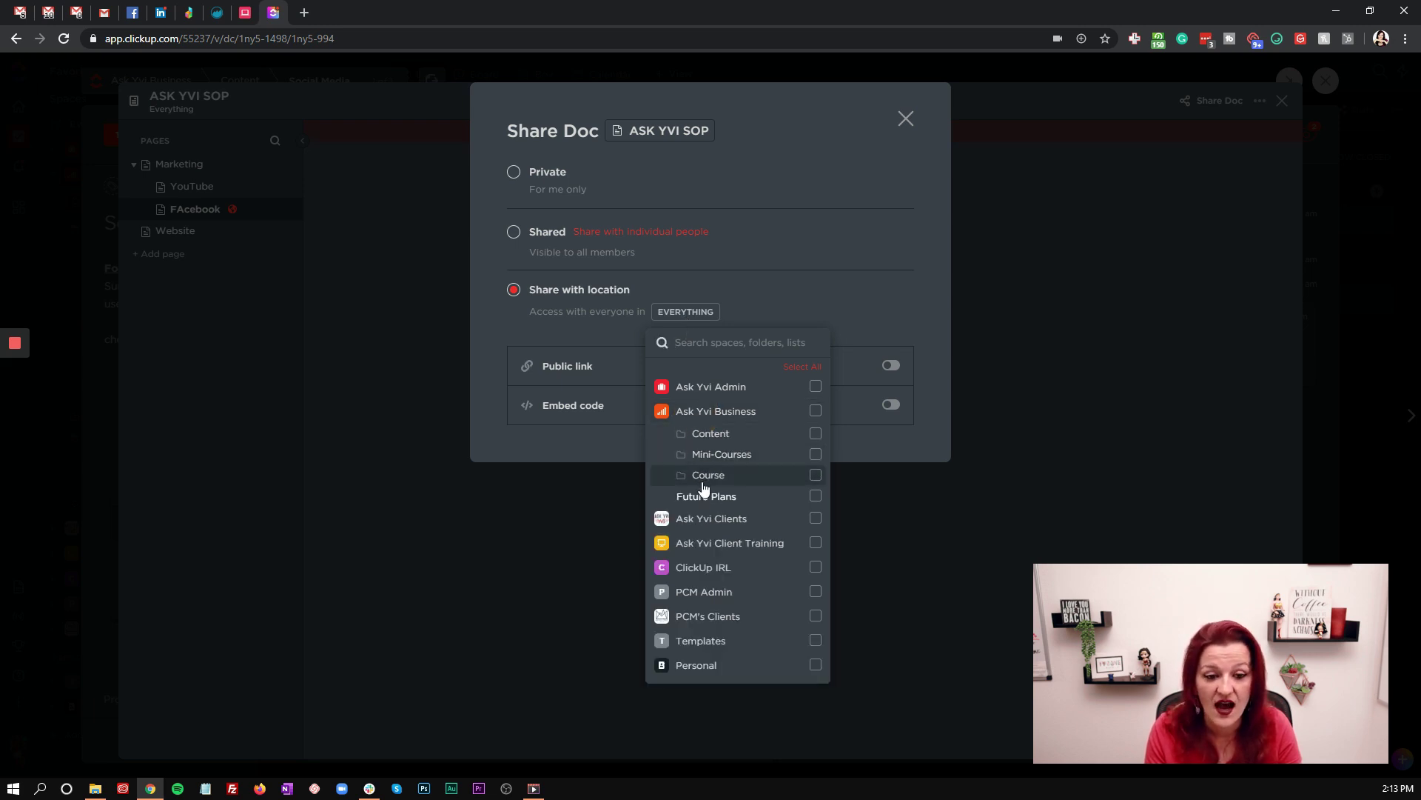
left_click(707, 435)
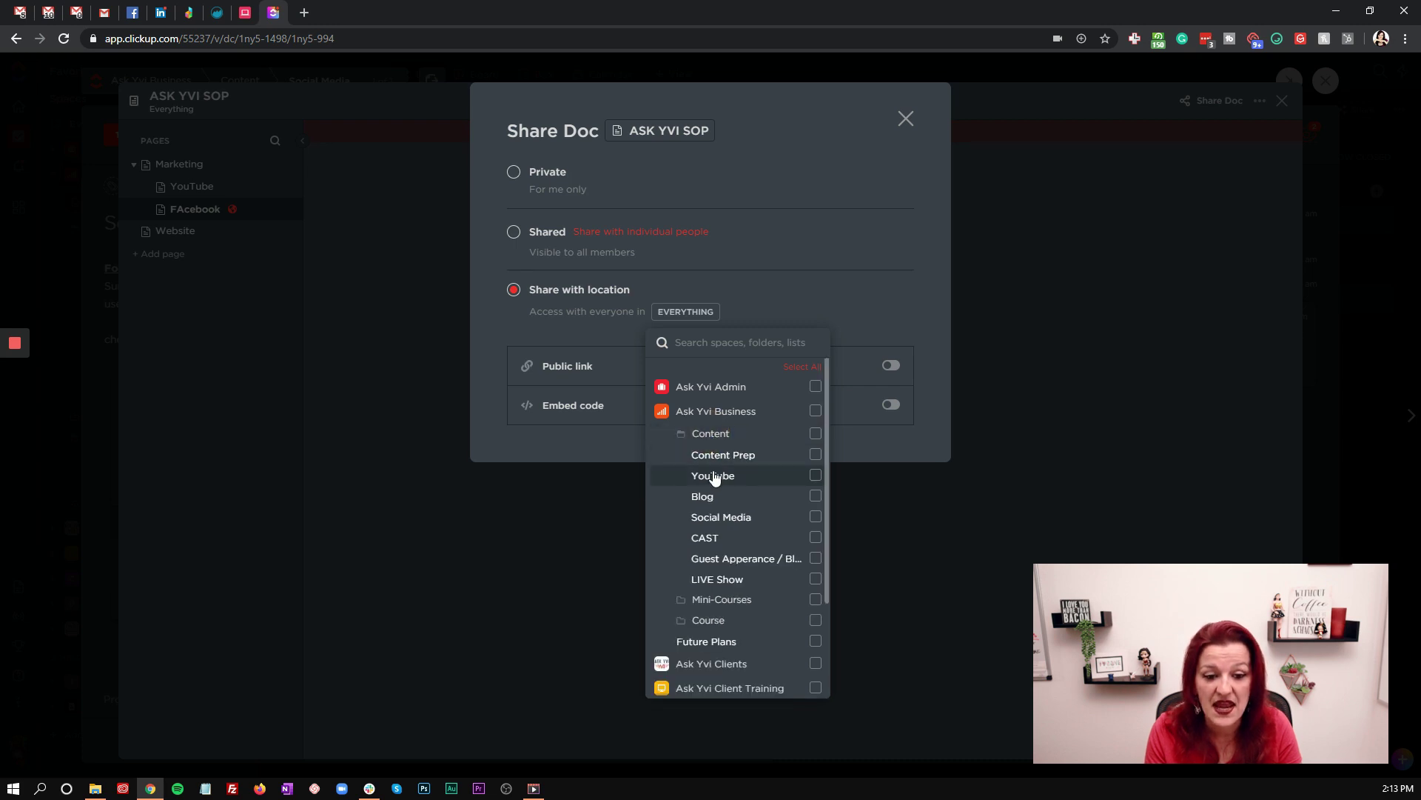
left_click(713, 477)
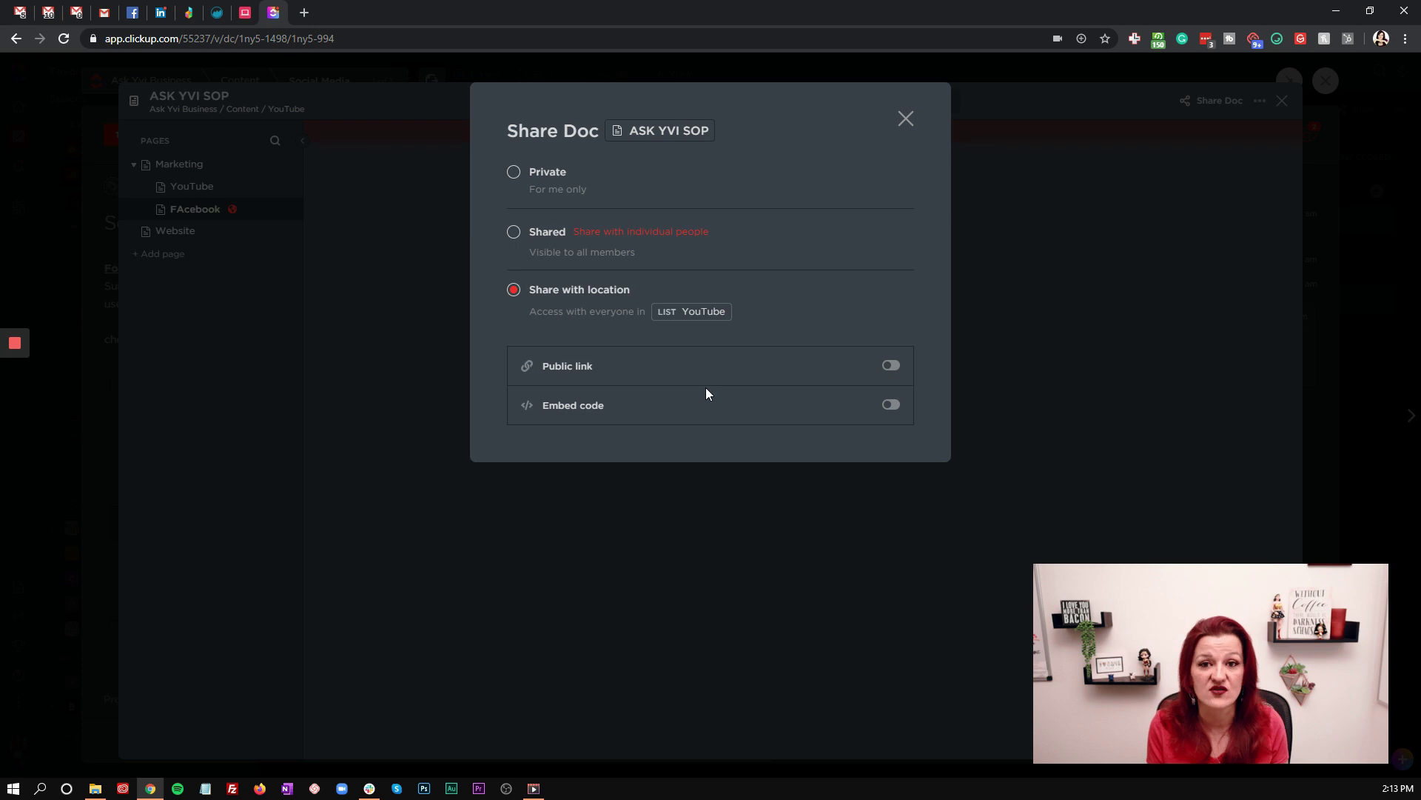
left_click(905, 120)
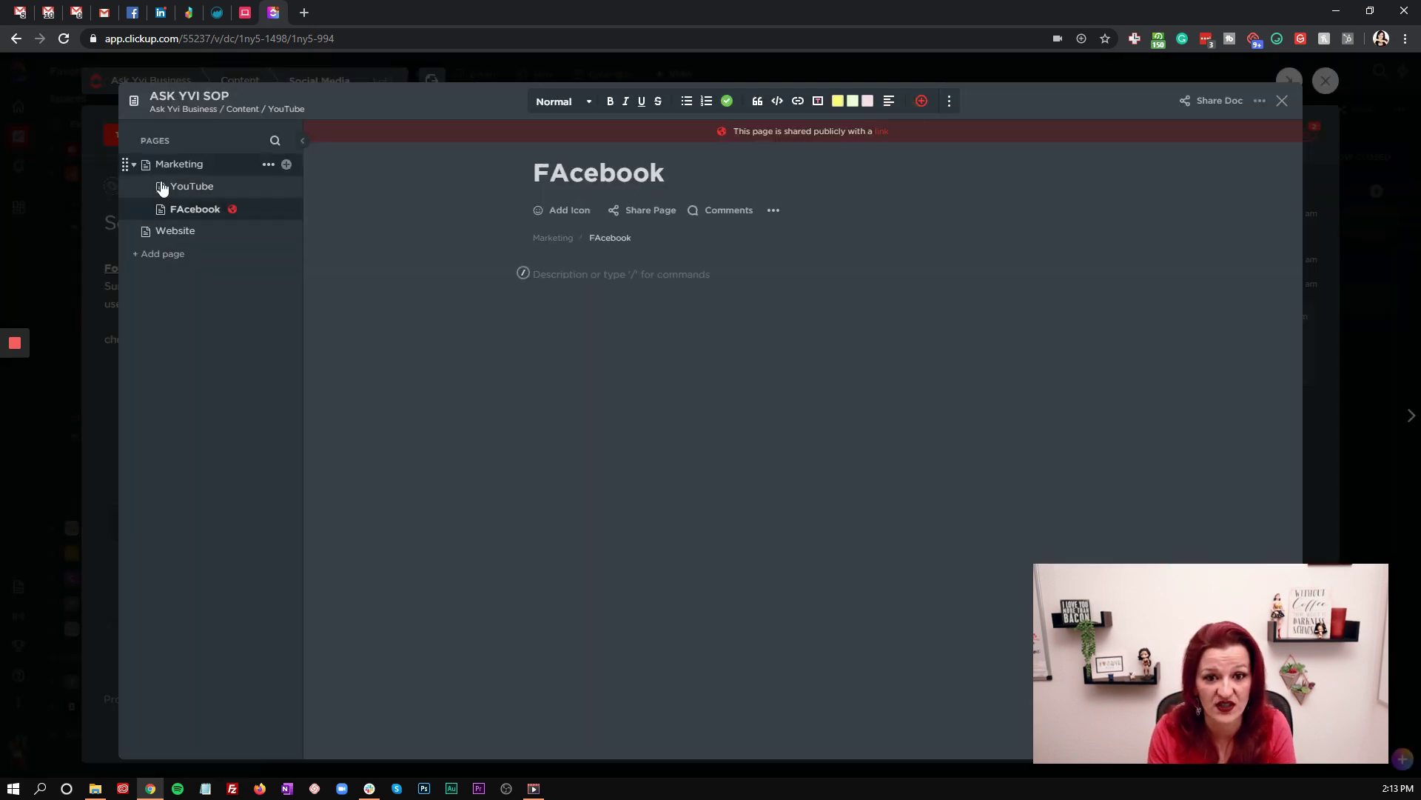
Close the doc and Social Media task, then list Ask Yvi Business's 3 docs.
left_click(38, 229)
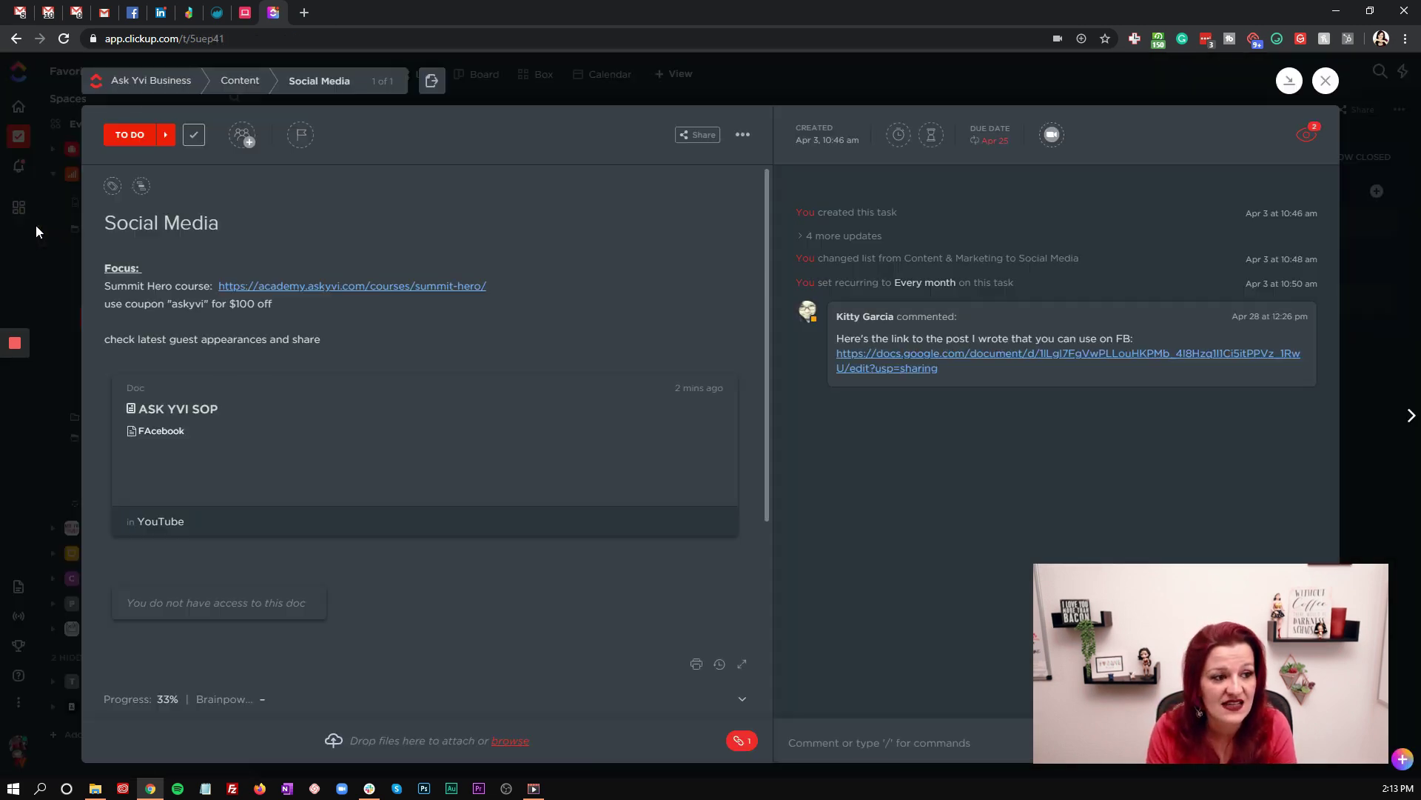
left_click(17, 169)
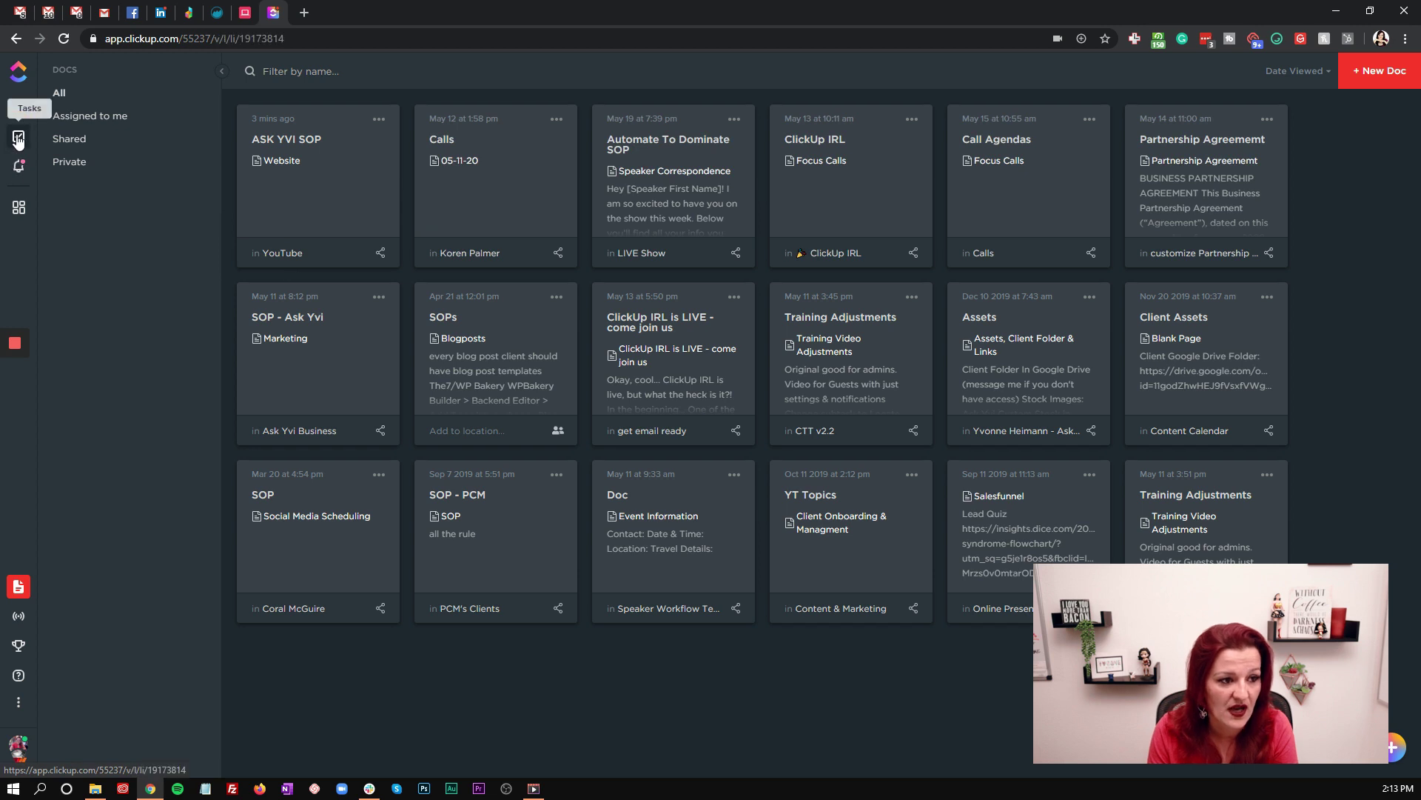
left_click(18, 137)
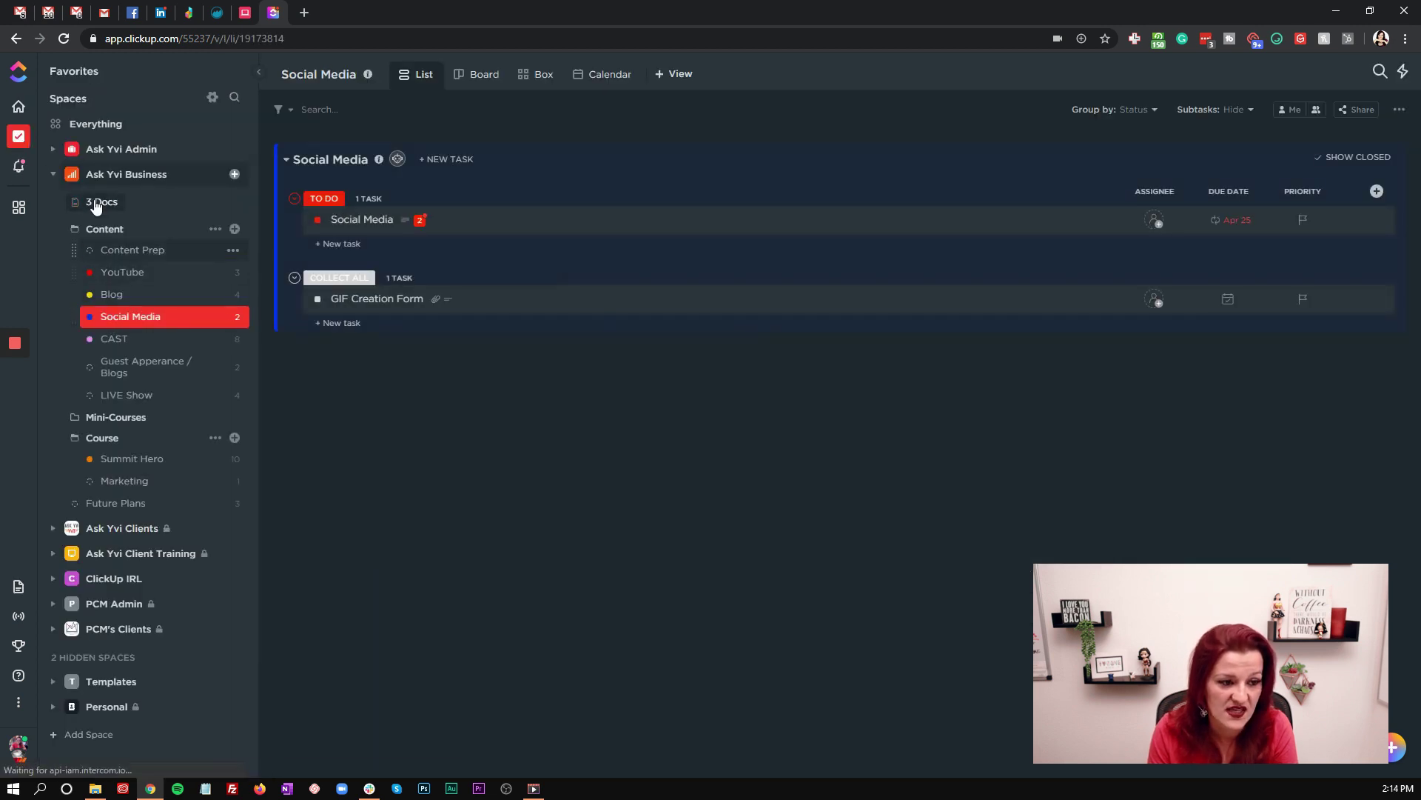
left_click(95, 202)
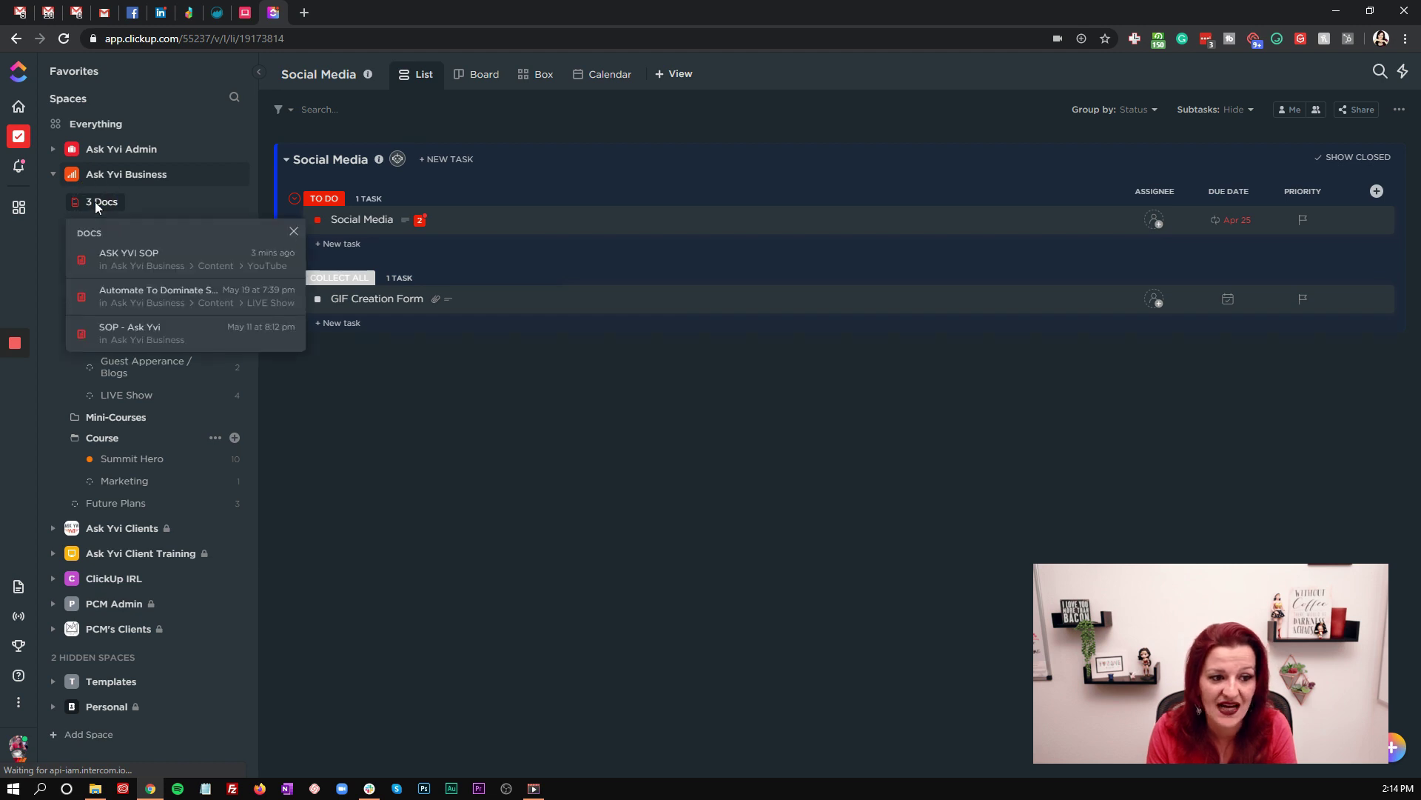